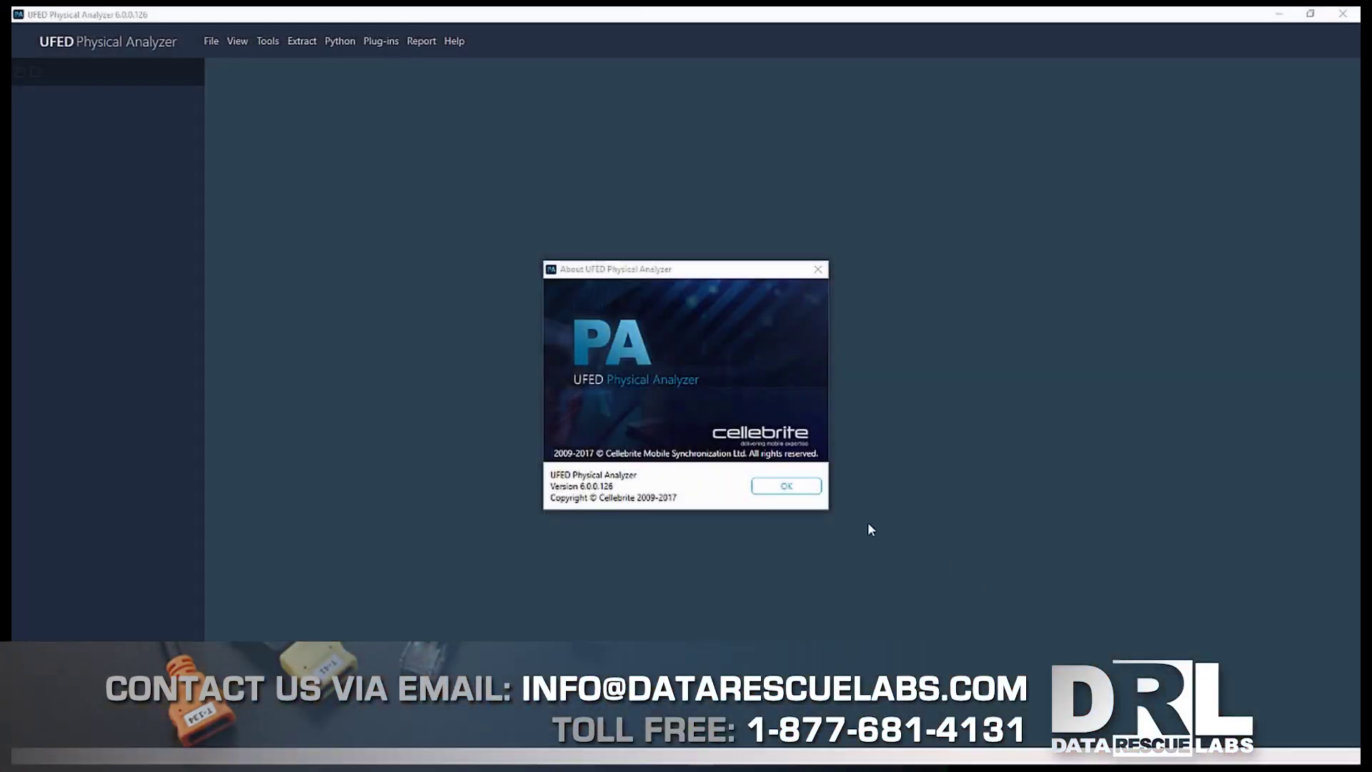
# Close the About window, start an iOS Advanced Logical extraction and proceed with the connected device.
pyautogui.click(784, 488)
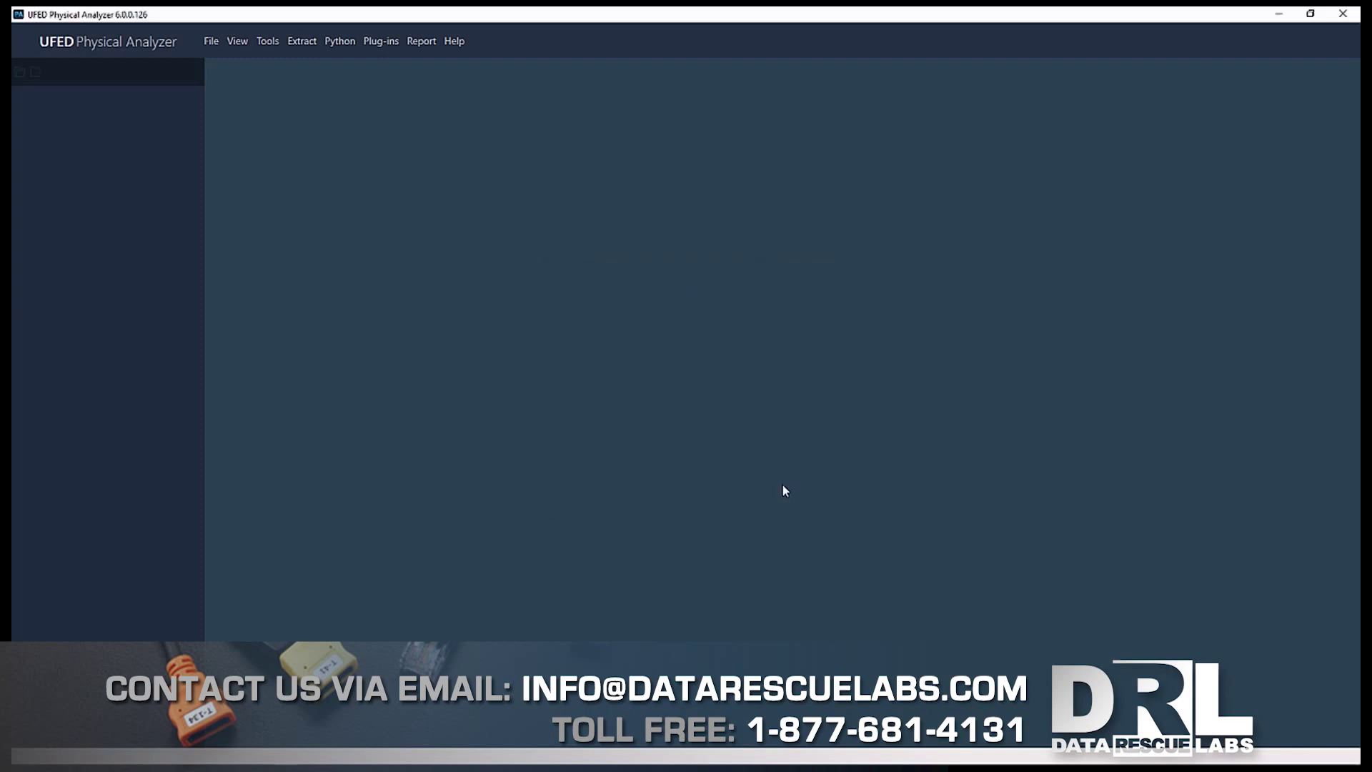
pyautogui.click(302, 41)
pyautogui.click(299, 62)
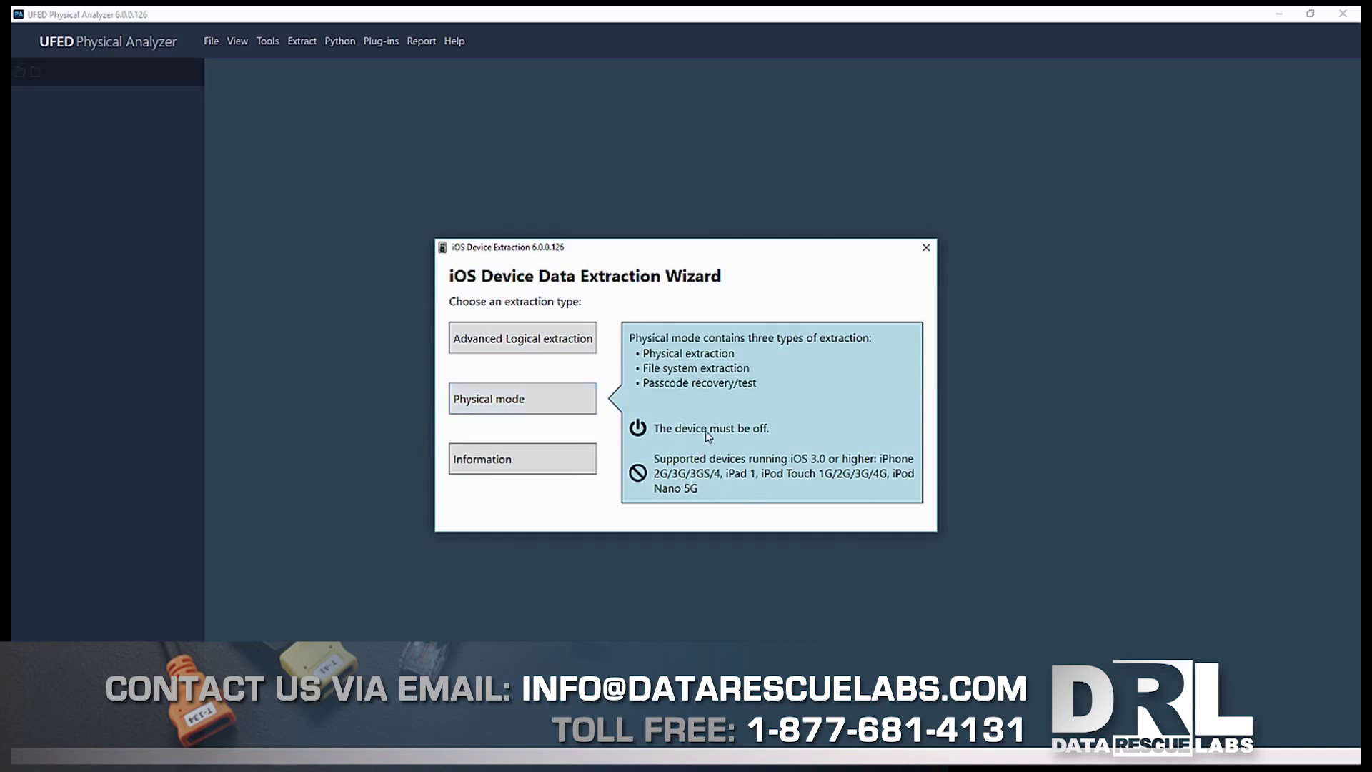
pyautogui.click(531, 342)
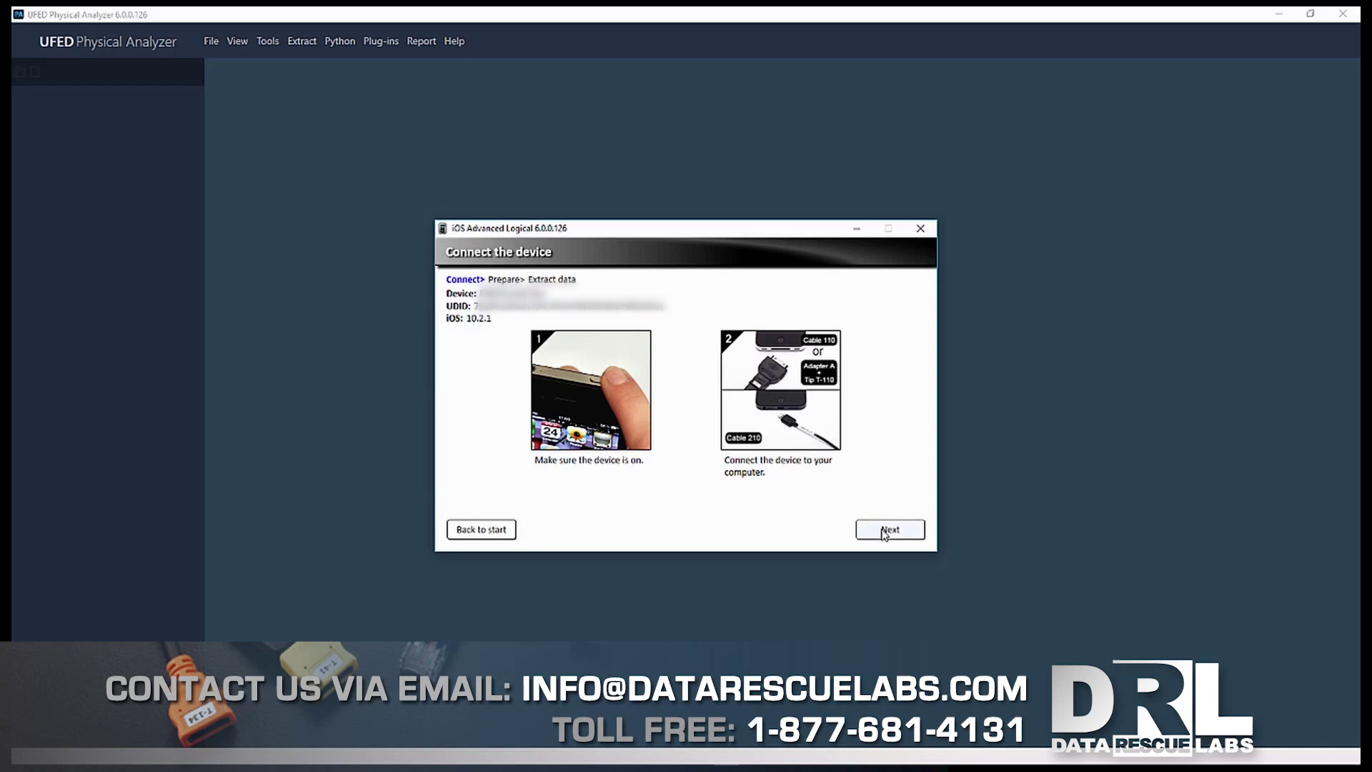
pyautogui.click(884, 533)
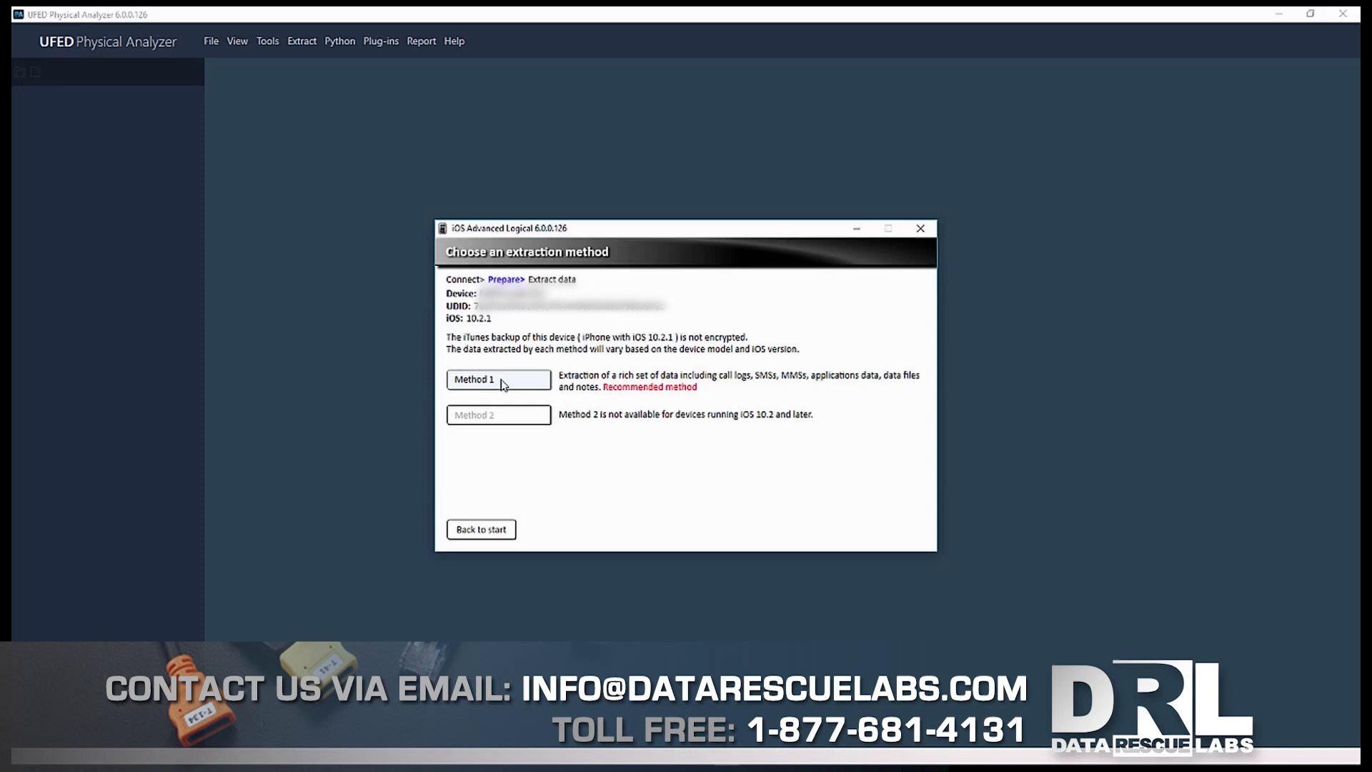
# Choose extraction Method 1 and enable Encrypt backup so user credentials are included.
pyautogui.click(500, 380)
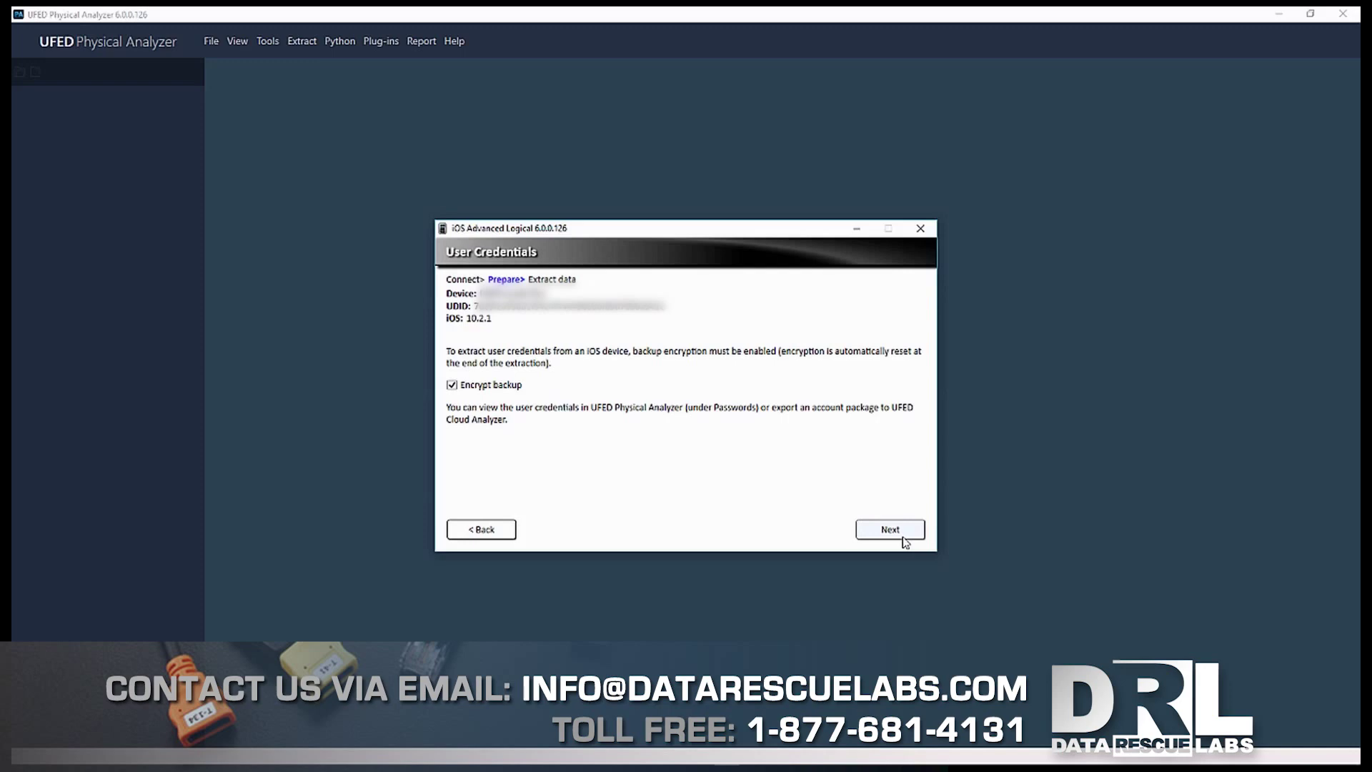
pyautogui.click(481, 529)
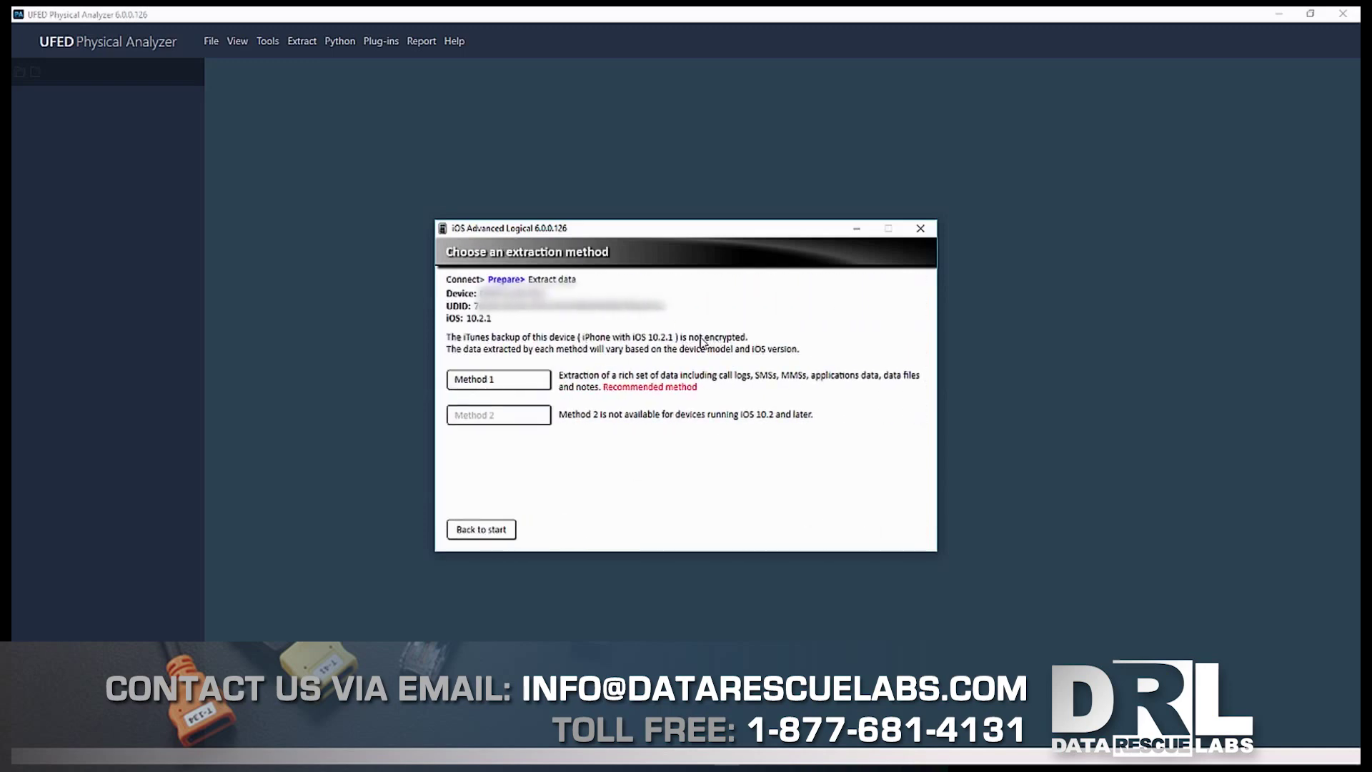
pyautogui.click(519, 381)
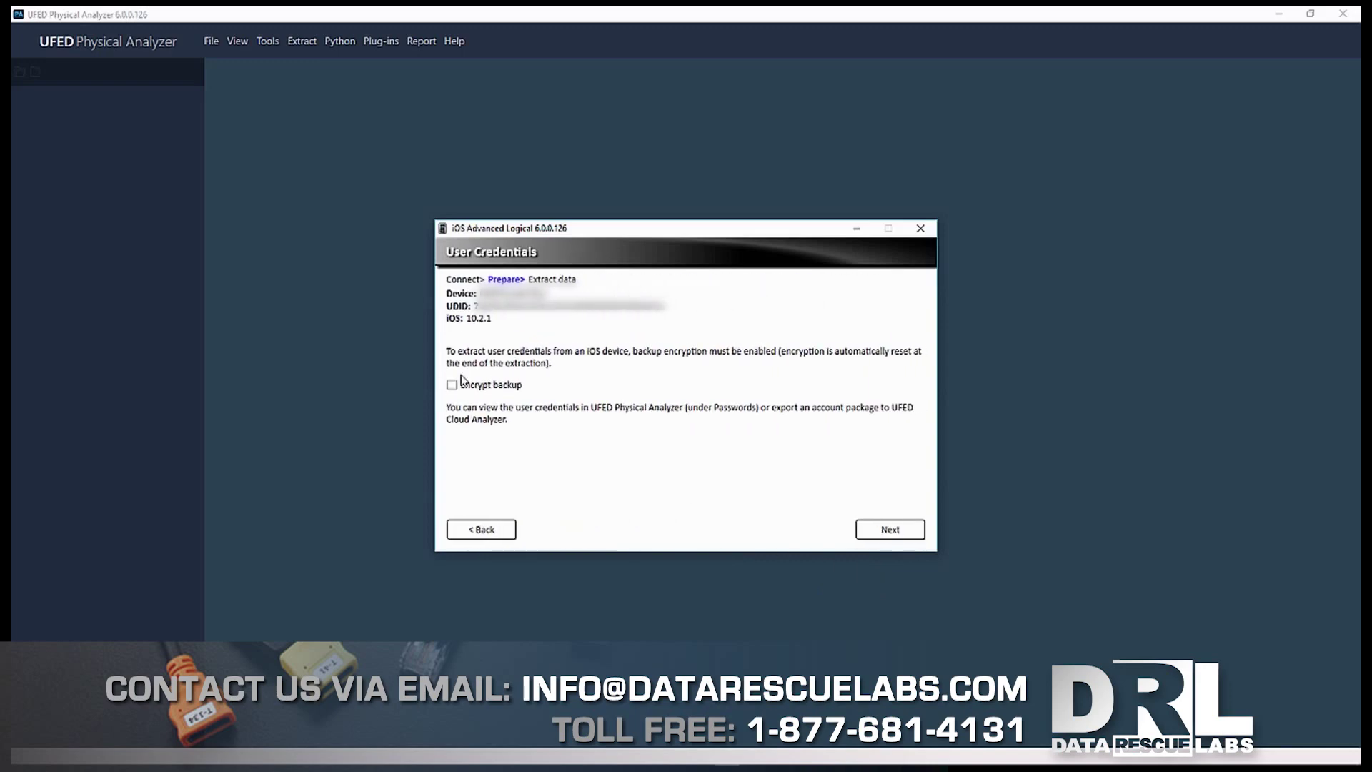
pyautogui.click(458, 385)
pyautogui.click(869, 538)
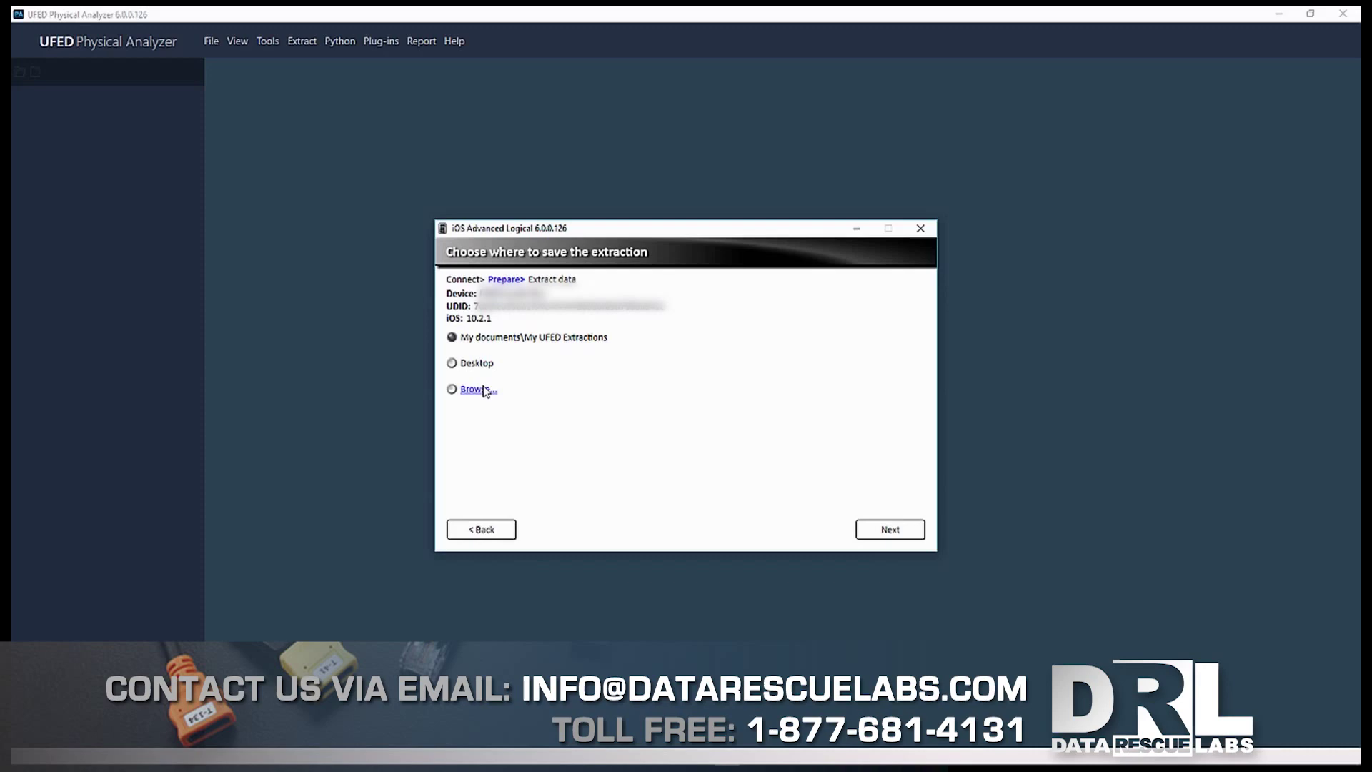
# Save the extraction to E:\UFED_EXTRACTIONS and start extracting the data.
pyautogui.click(486, 391)
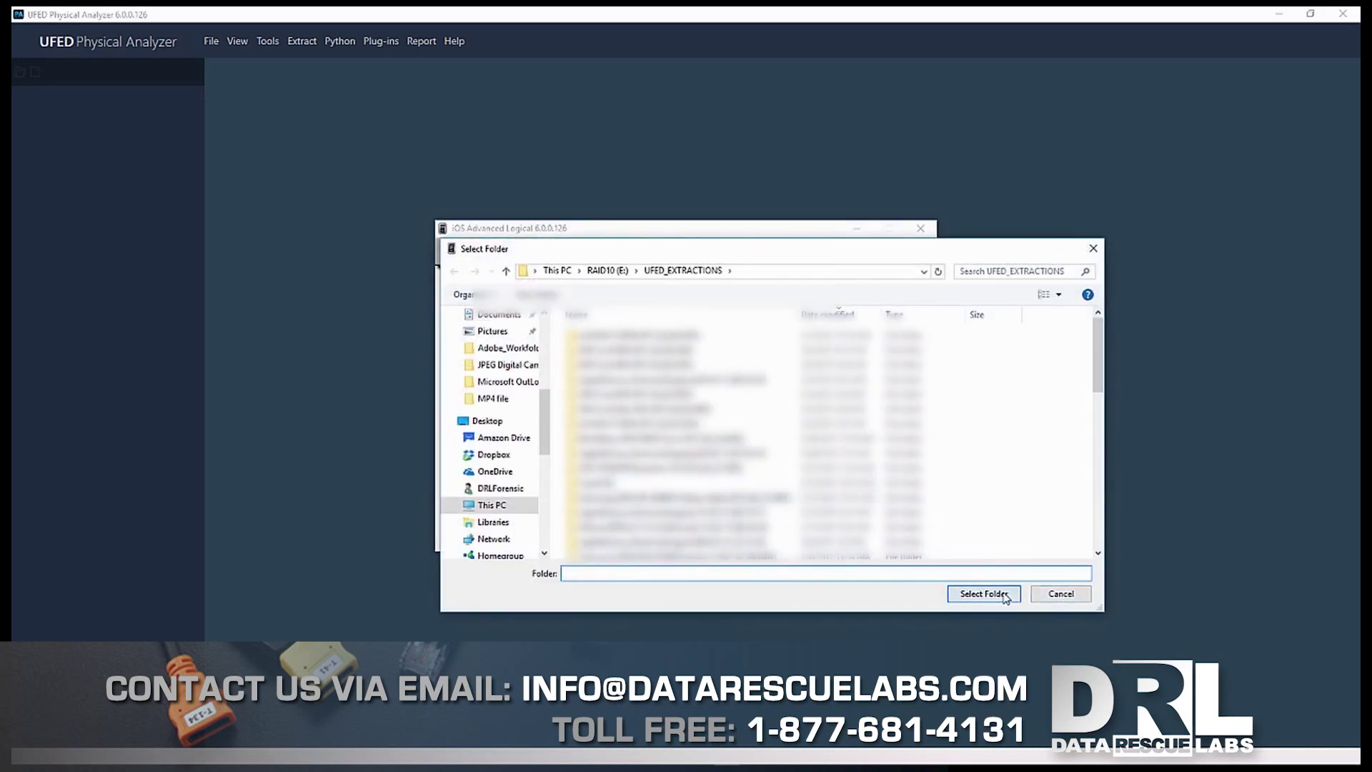
pyautogui.click(1004, 594)
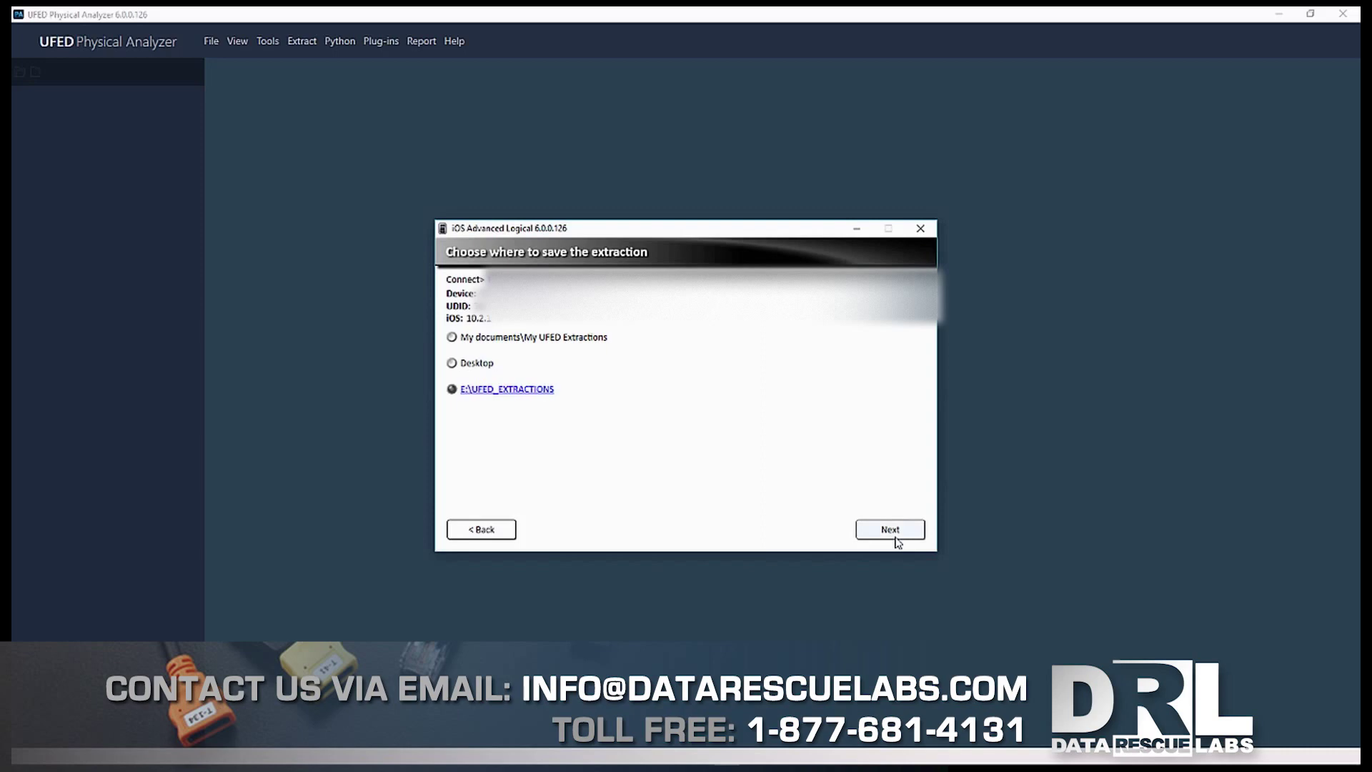
pyautogui.click(896, 539)
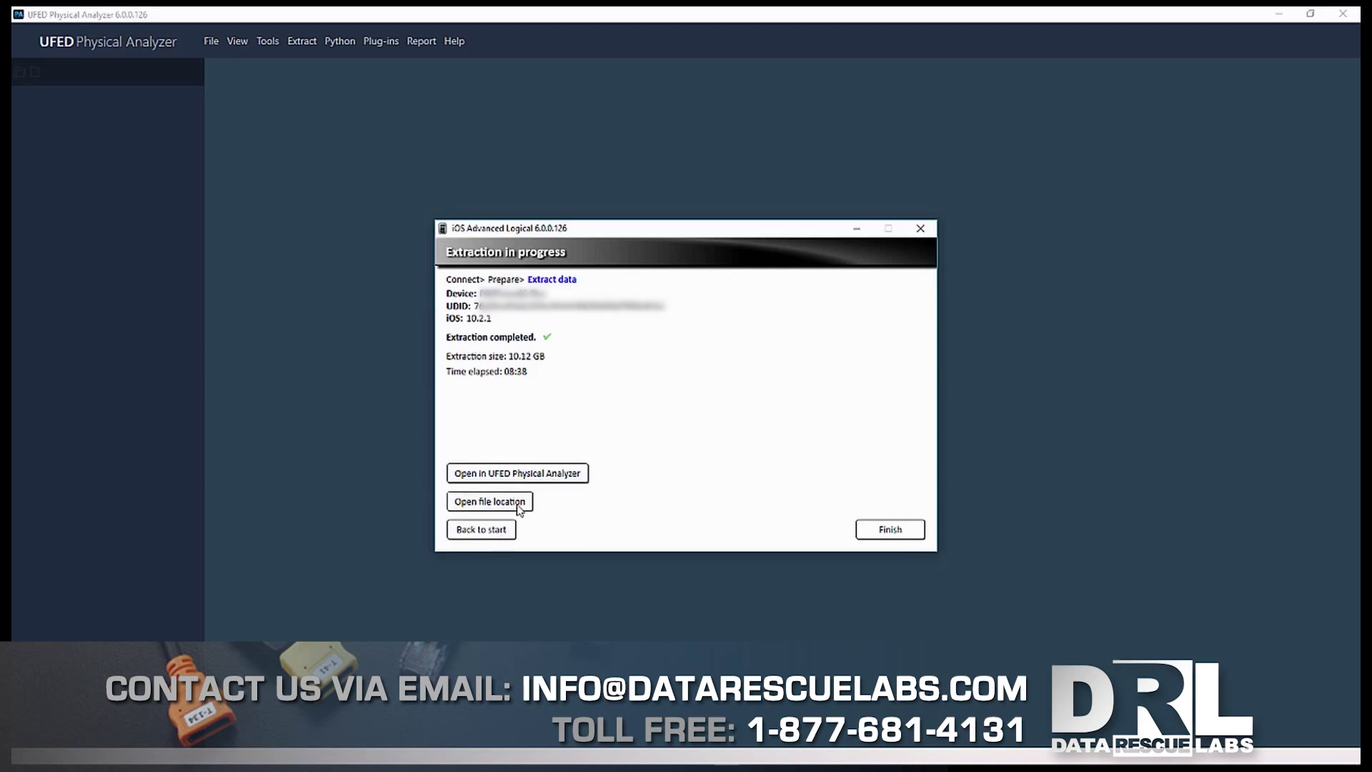
# Open the file location of the completed extraction and inspect its output files.
pyautogui.click(516, 504)
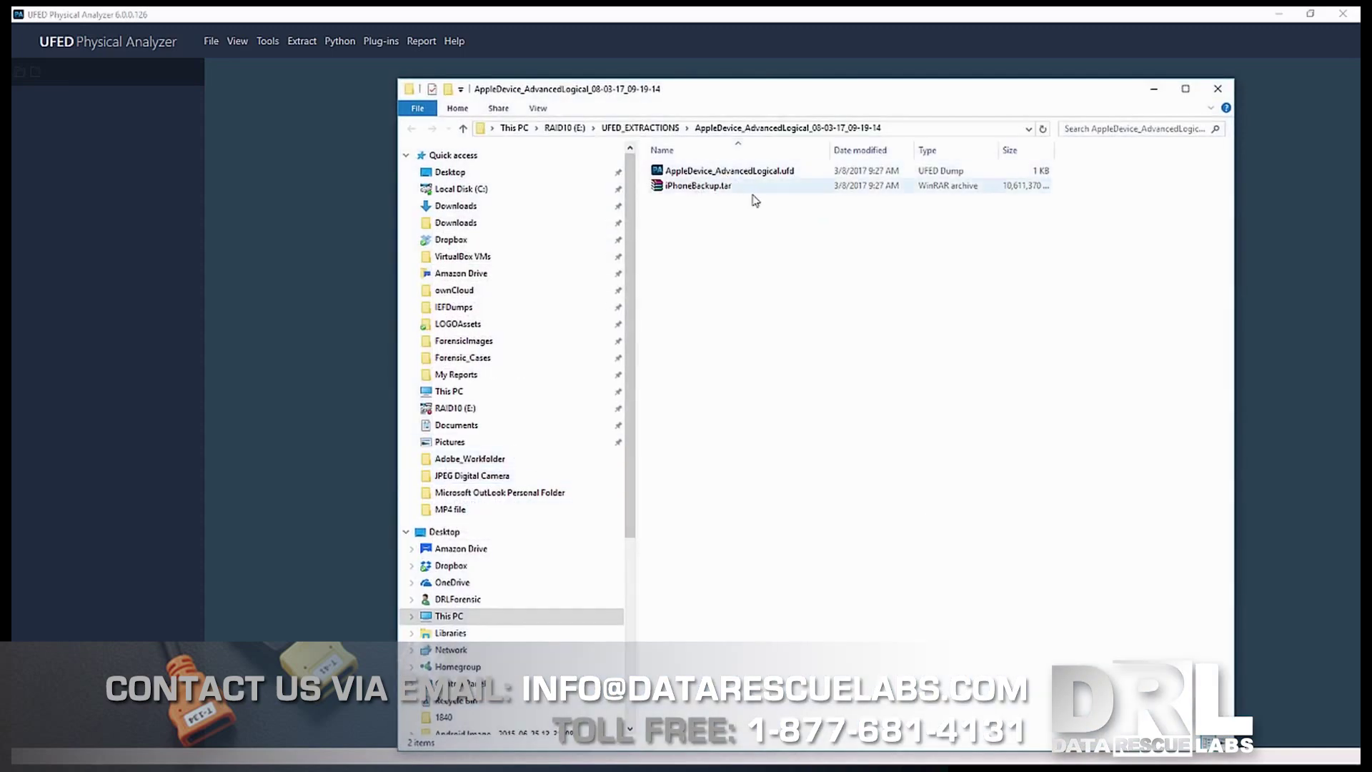
pyautogui.doubleClick(1067, 154)
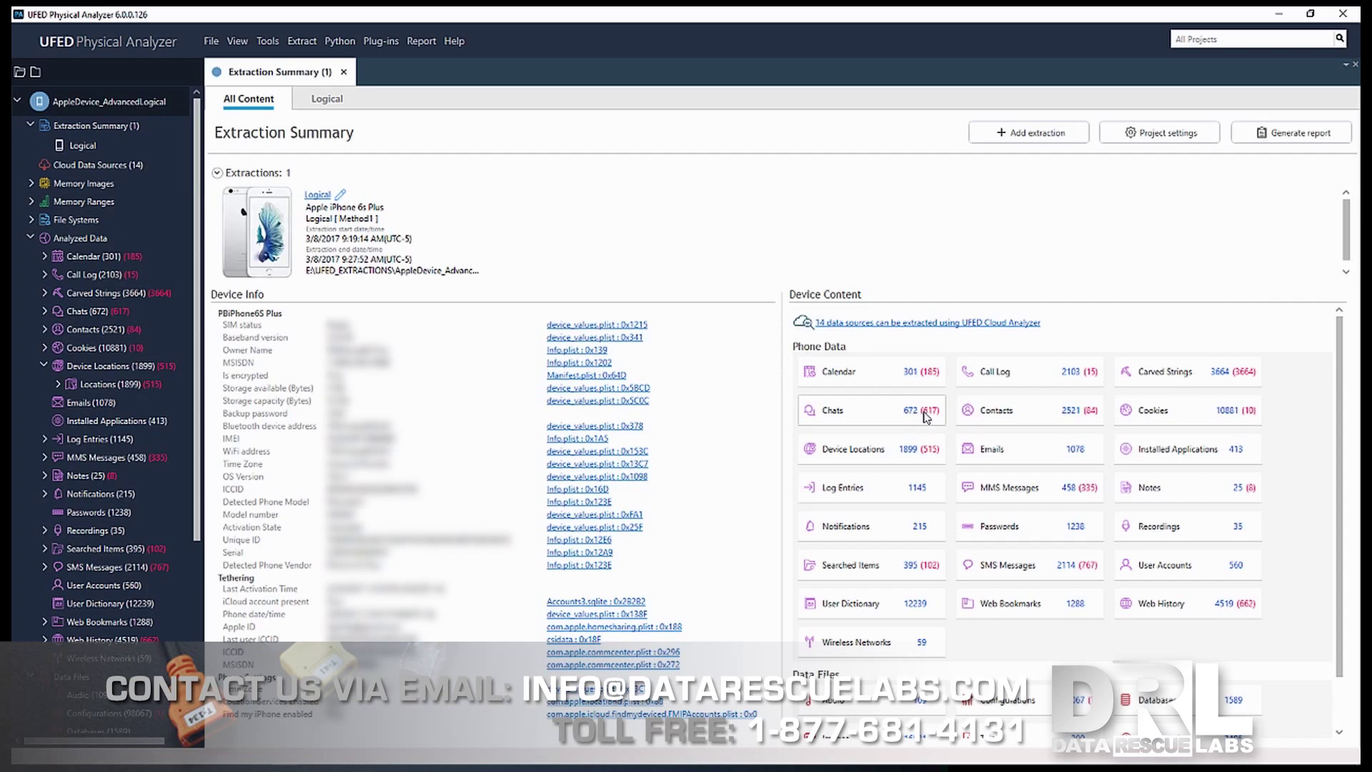
# Expand Chats under Analyzed Data, widen the project tree and open the iMessage group with 487 chats.
pyautogui.moveTo(927, 418)
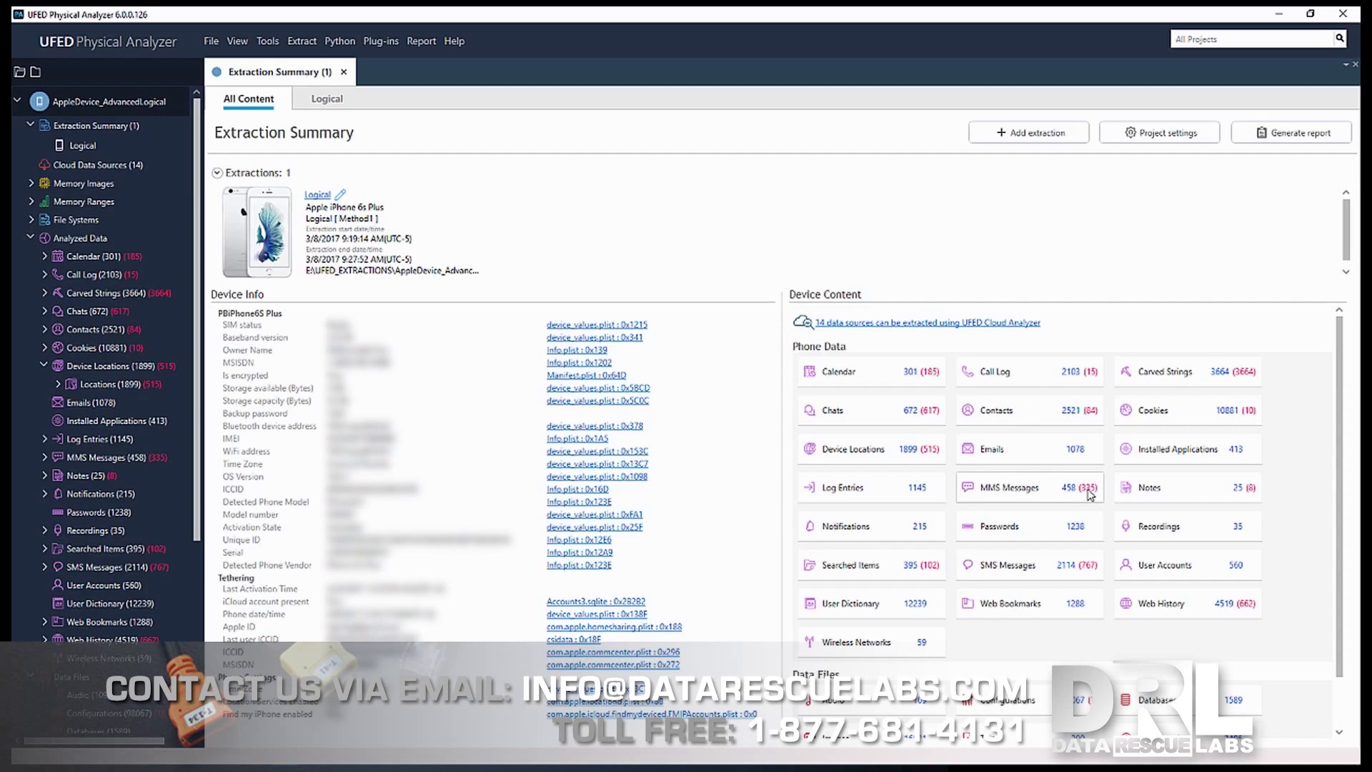
pyautogui.moveTo(1094, 493)
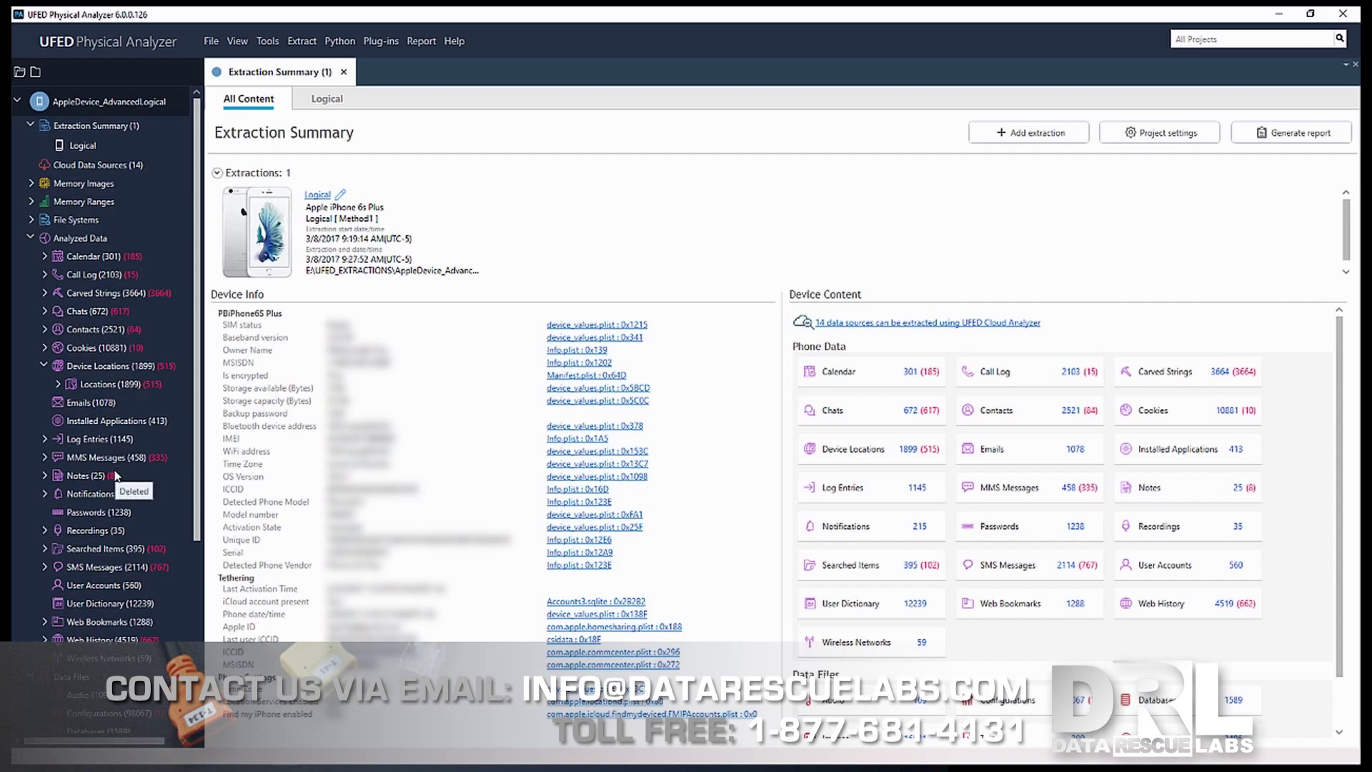
pyautogui.click(45, 311)
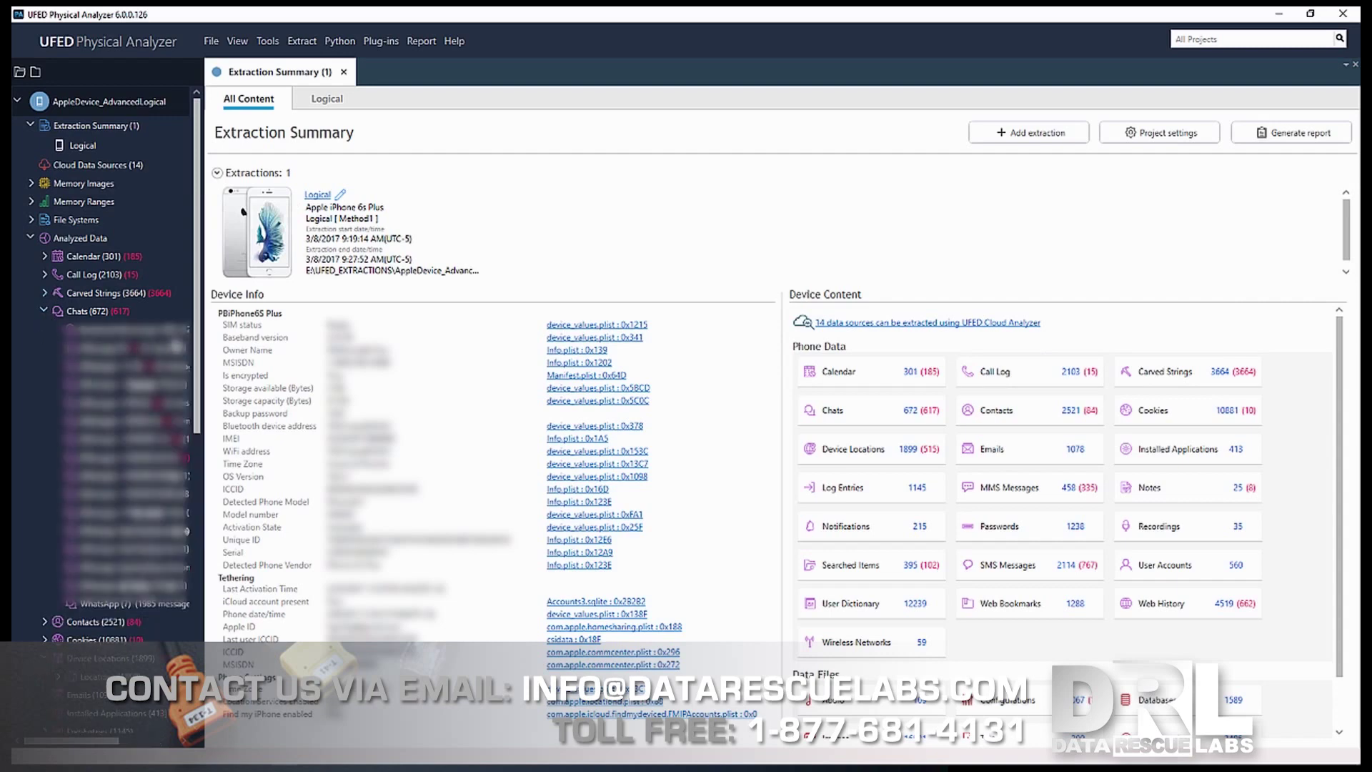
pyautogui.moveTo(205, 322); pyautogui.dragTo(257, 321)
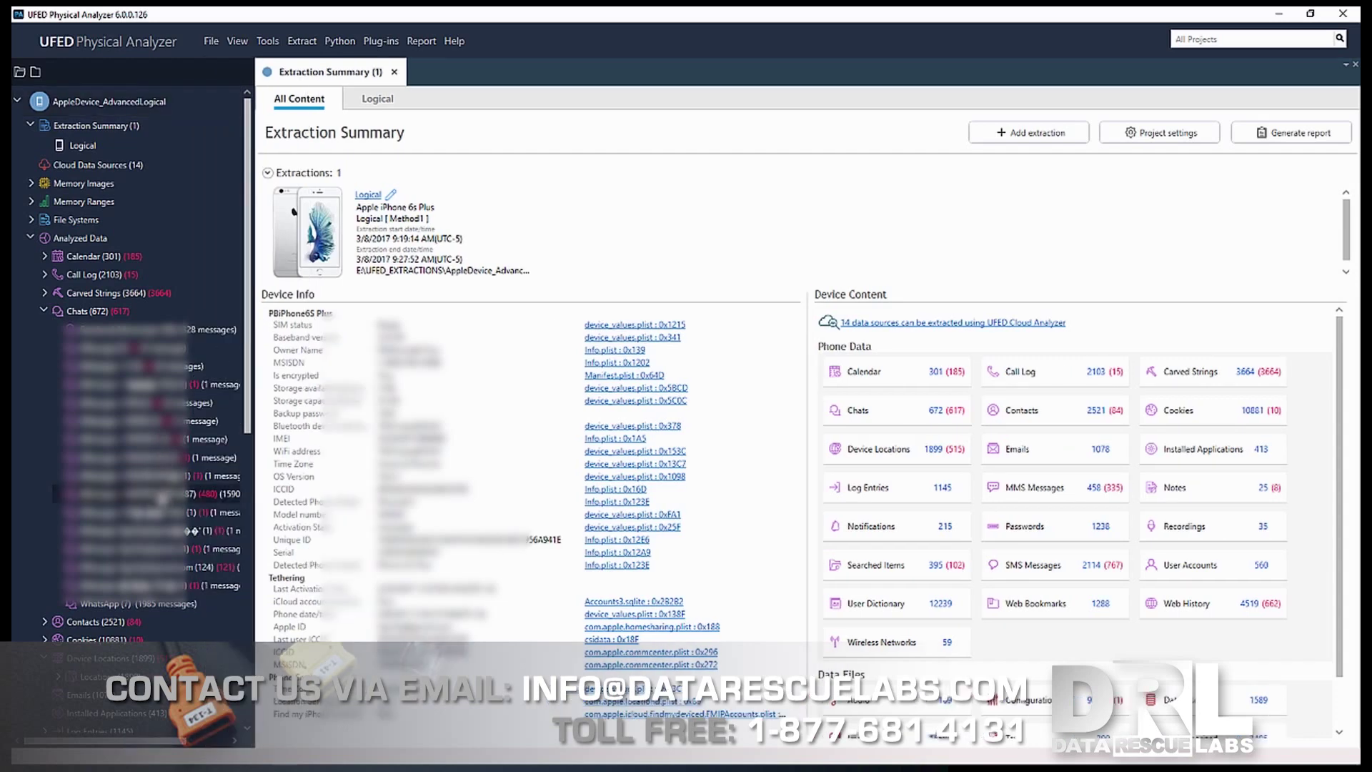
pyautogui.click(161, 493)
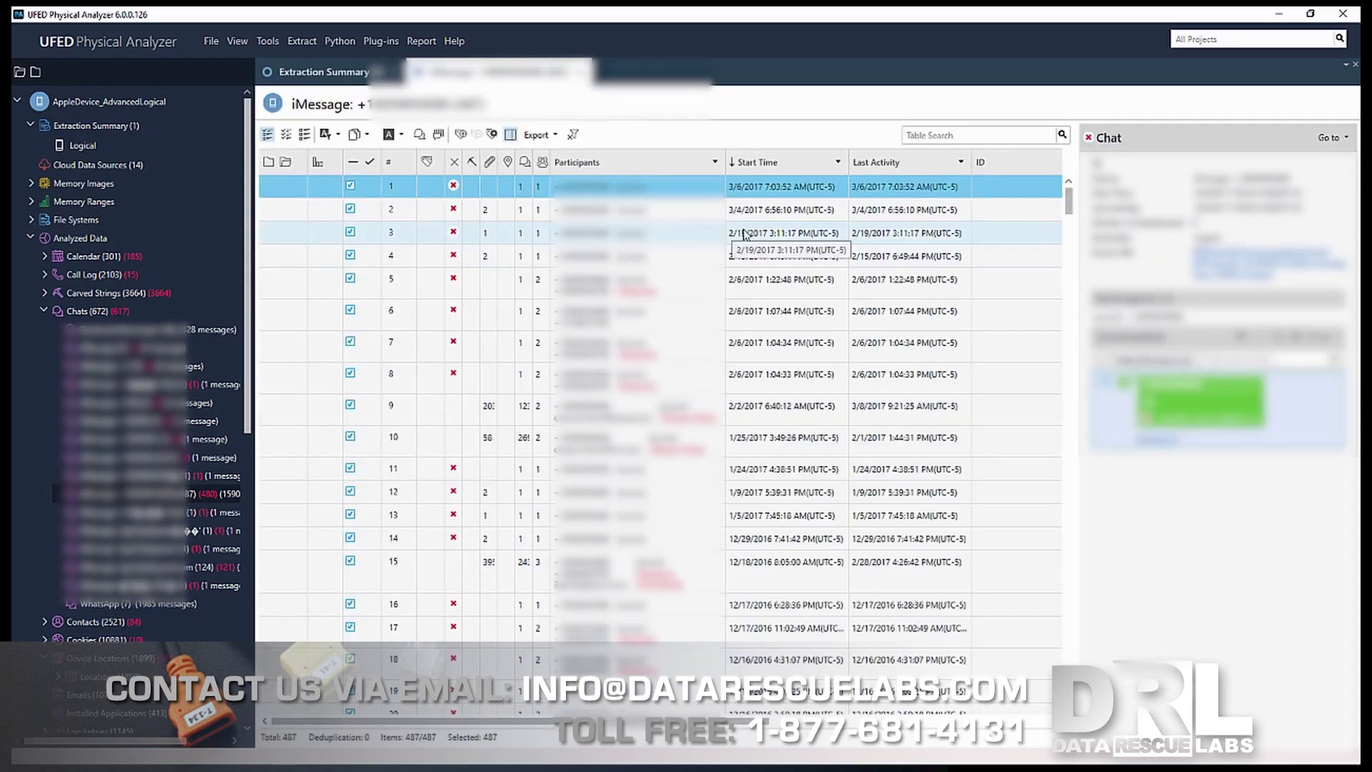
# Examine the iMessage chats from the newest towards the oldest, previewing the conversations of several deleted entries.
pyautogui.click(759, 212)
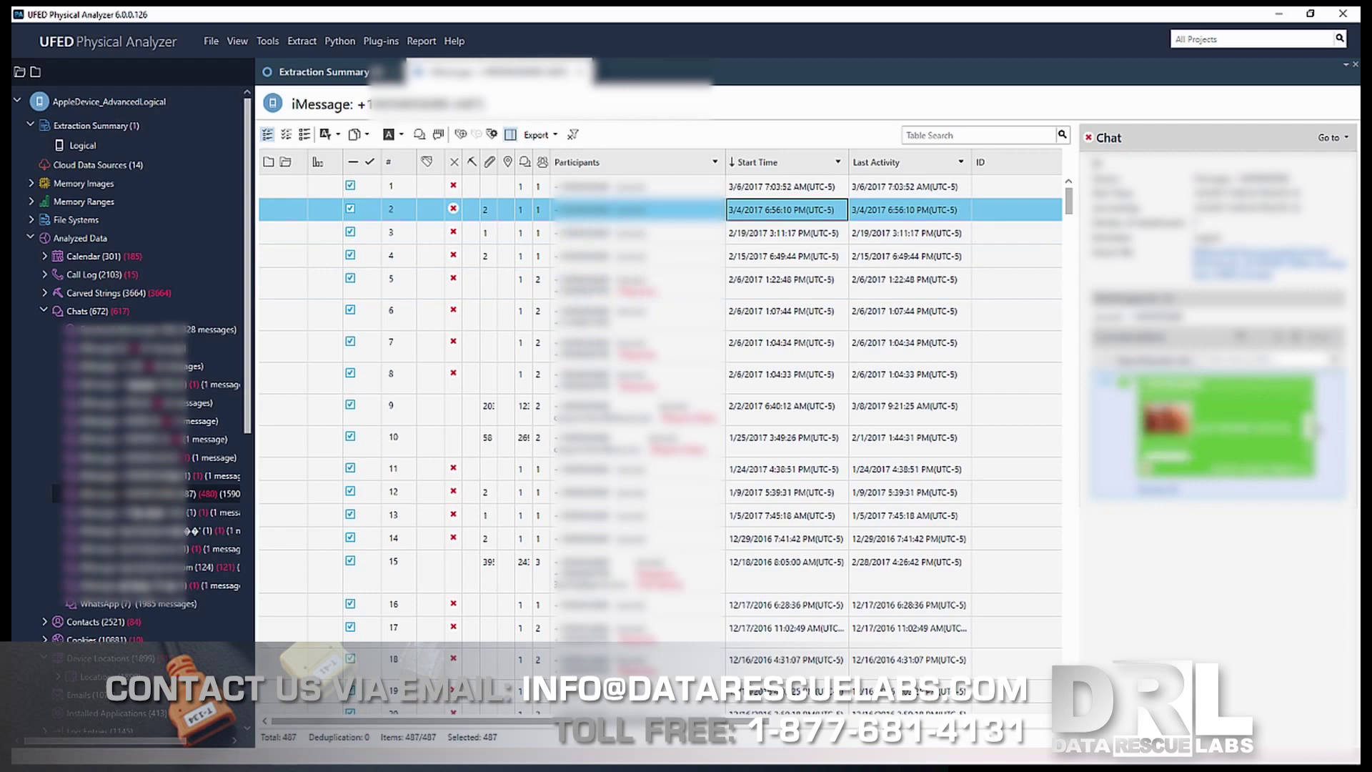
pyautogui.click(672, 317)
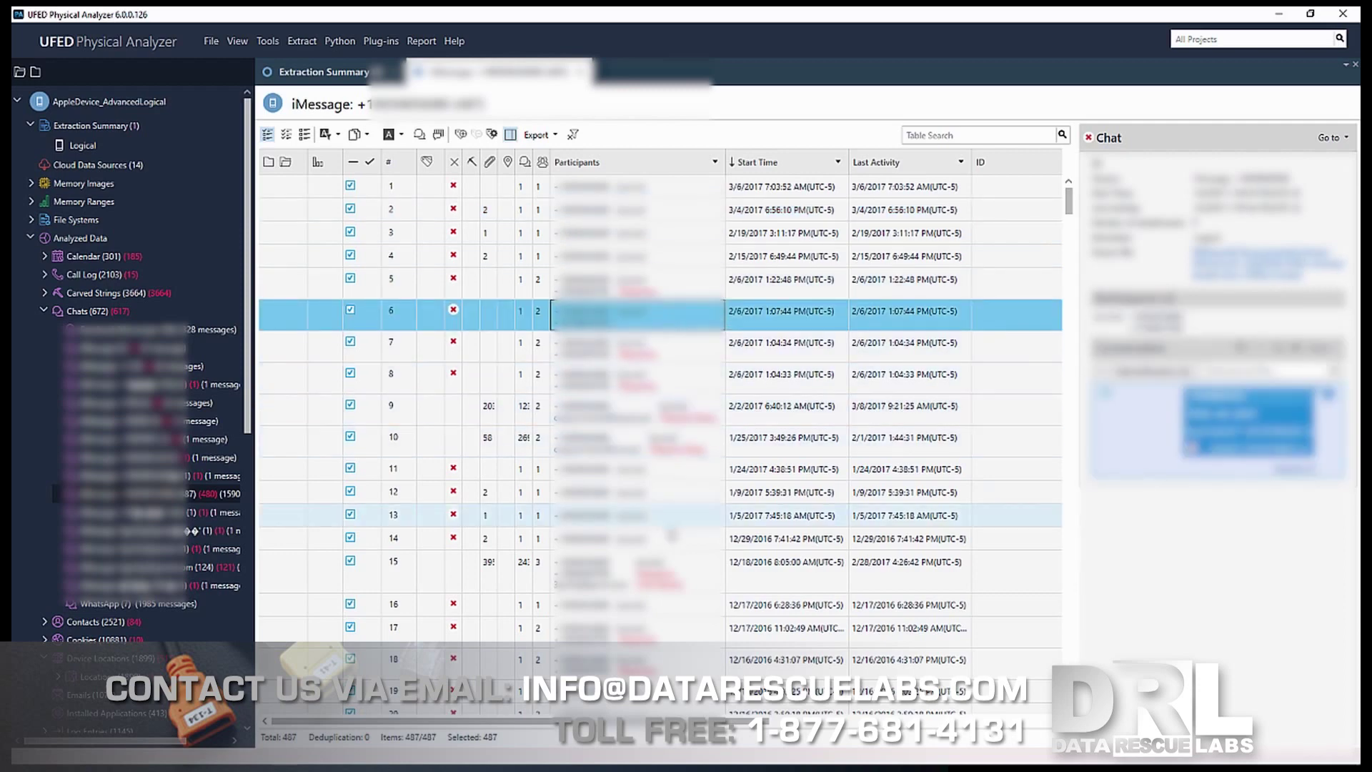
pyautogui.click(669, 347)
pyautogui.click(667, 379)
pyautogui.scroll(-3, 664, 413)
pyautogui.click(664, 410)
pyautogui.click(664, 380)
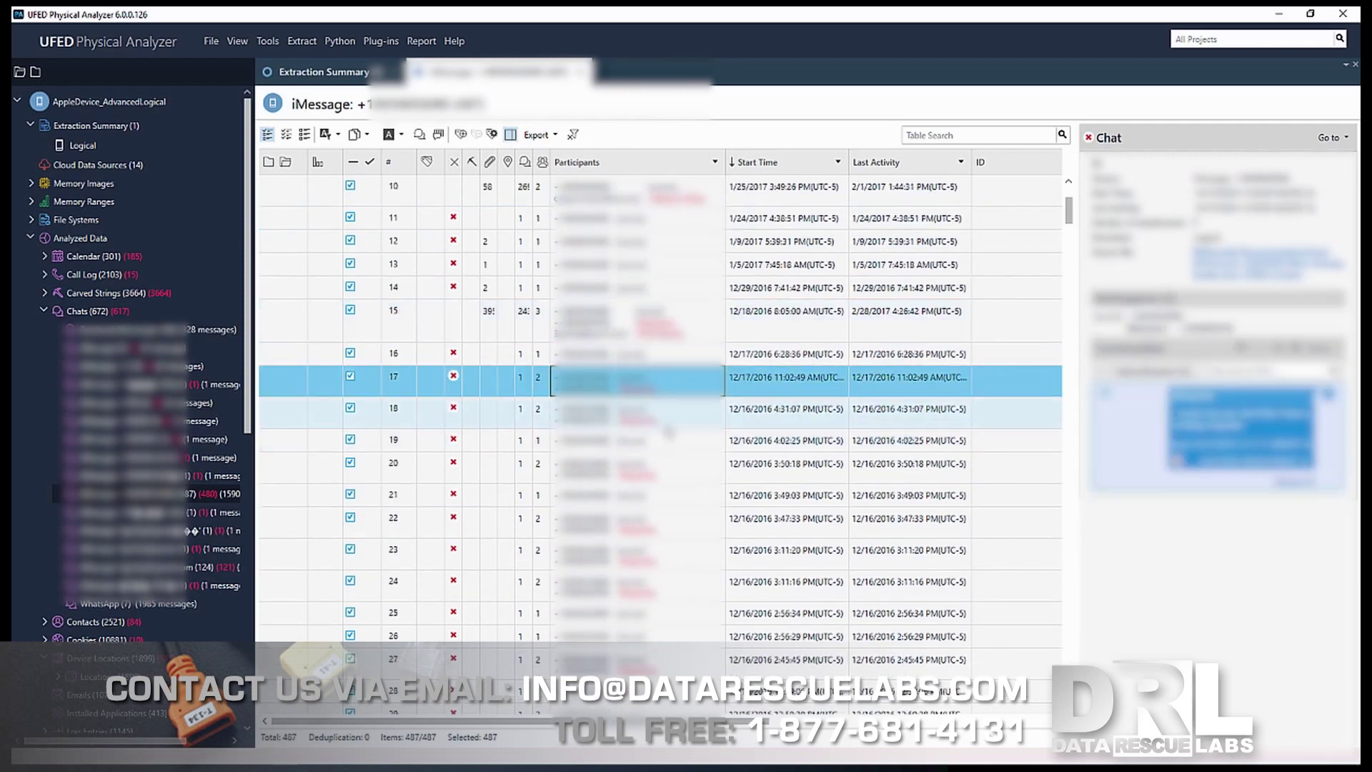
pyautogui.scroll(-8, 663, 422)
pyautogui.click(661, 419)
pyautogui.scroll(-7, 659, 423)
pyautogui.click(668, 480)
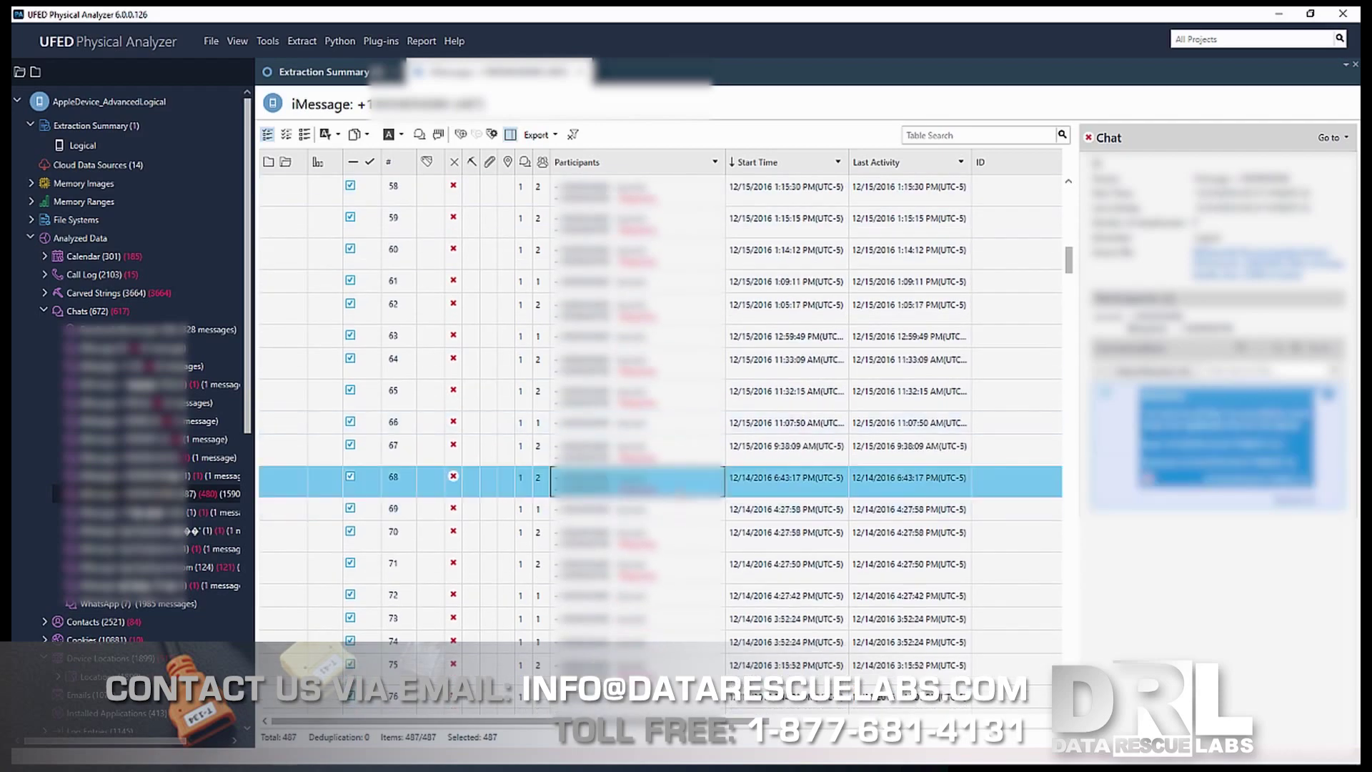
pyautogui.scroll(-20, 669, 480)
pyautogui.scroll(-18, 629, 357)
pyautogui.click(629, 414)
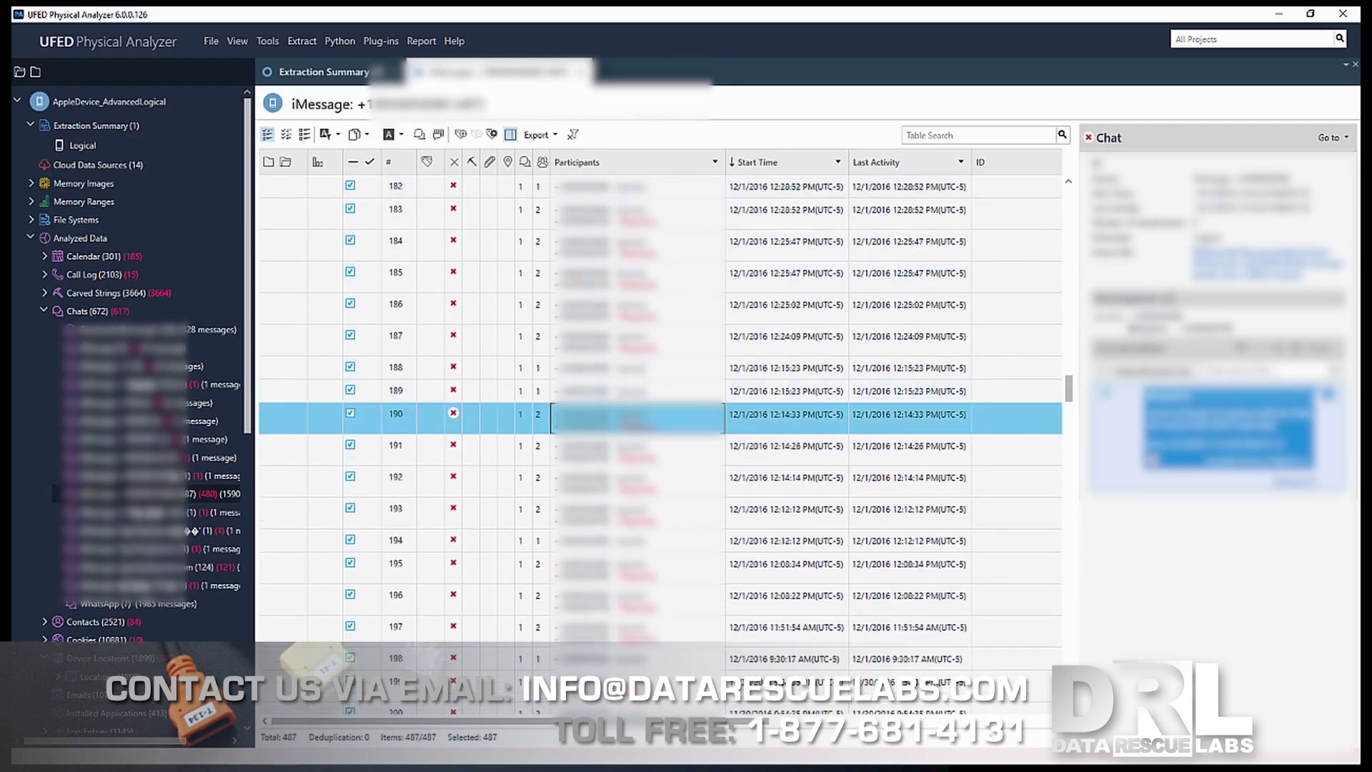
pyautogui.scroll(-20, 629, 418)
pyautogui.scroll(-4, 665, 408)
pyautogui.click(664, 386)
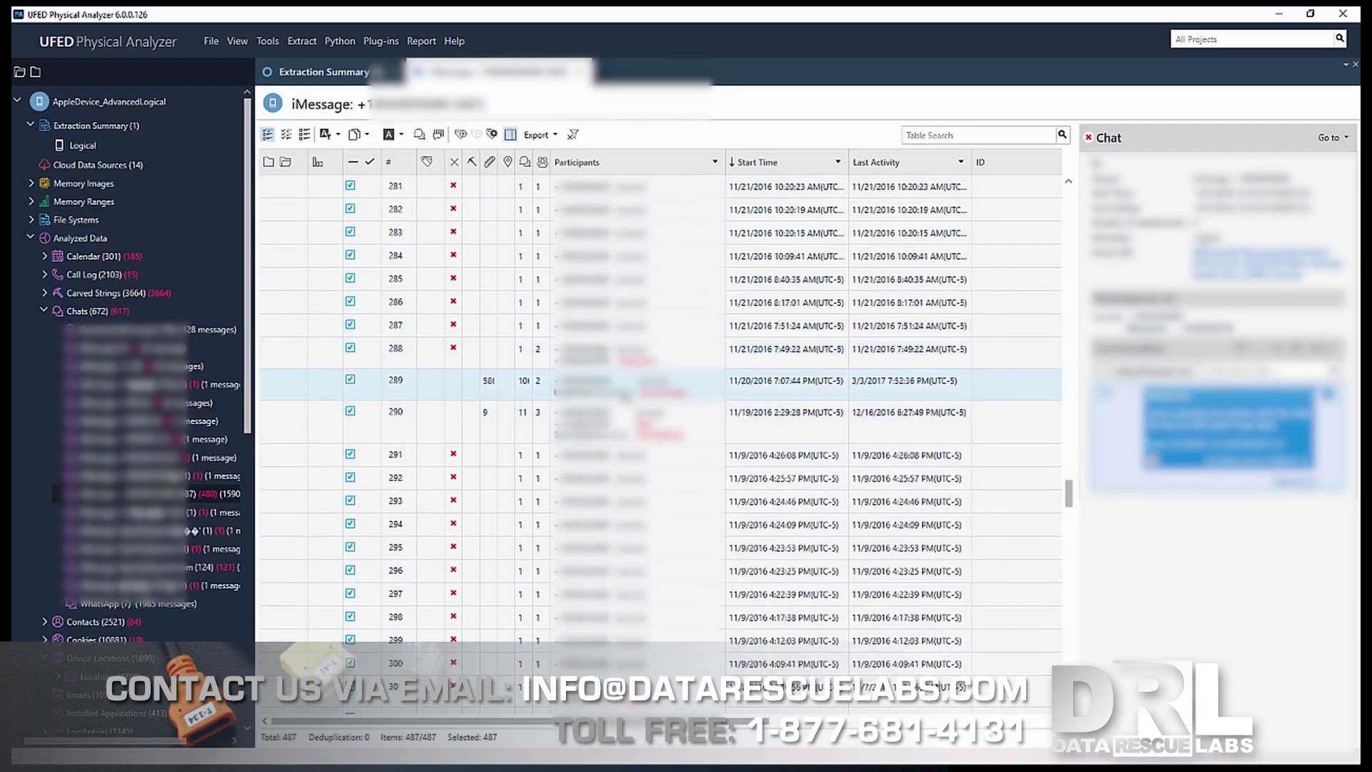
pyautogui.click(648, 458)
pyautogui.scroll(-8, 646, 450)
pyautogui.click(640, 398)
pyautogui.scroll(-2, 632, 429)
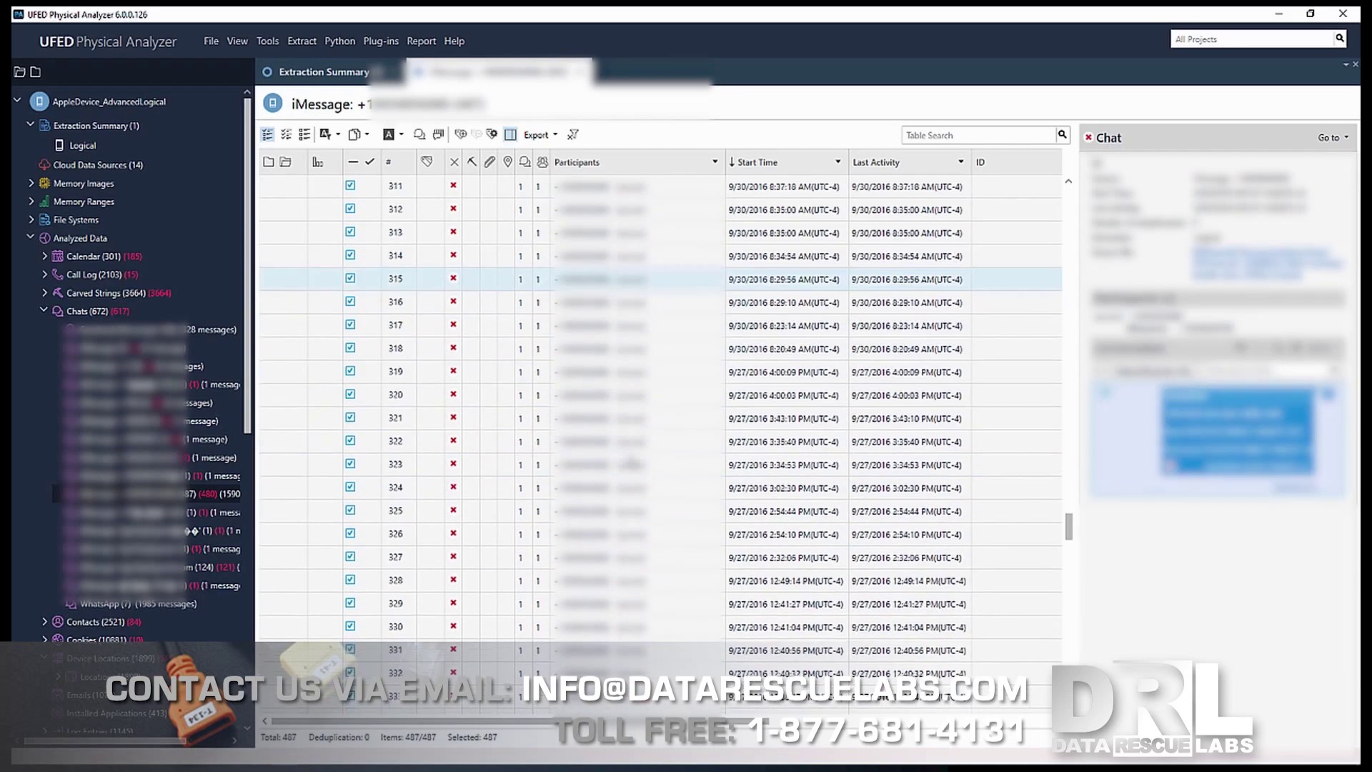
pyautogui.scroll(-6, 630, 463)
# Go to the end of the iMessage list and preview chats 441 and 435 from August 2016.
pyautogui.moveTo(1070, 554); pyautogui.dragTo(1077, 685)
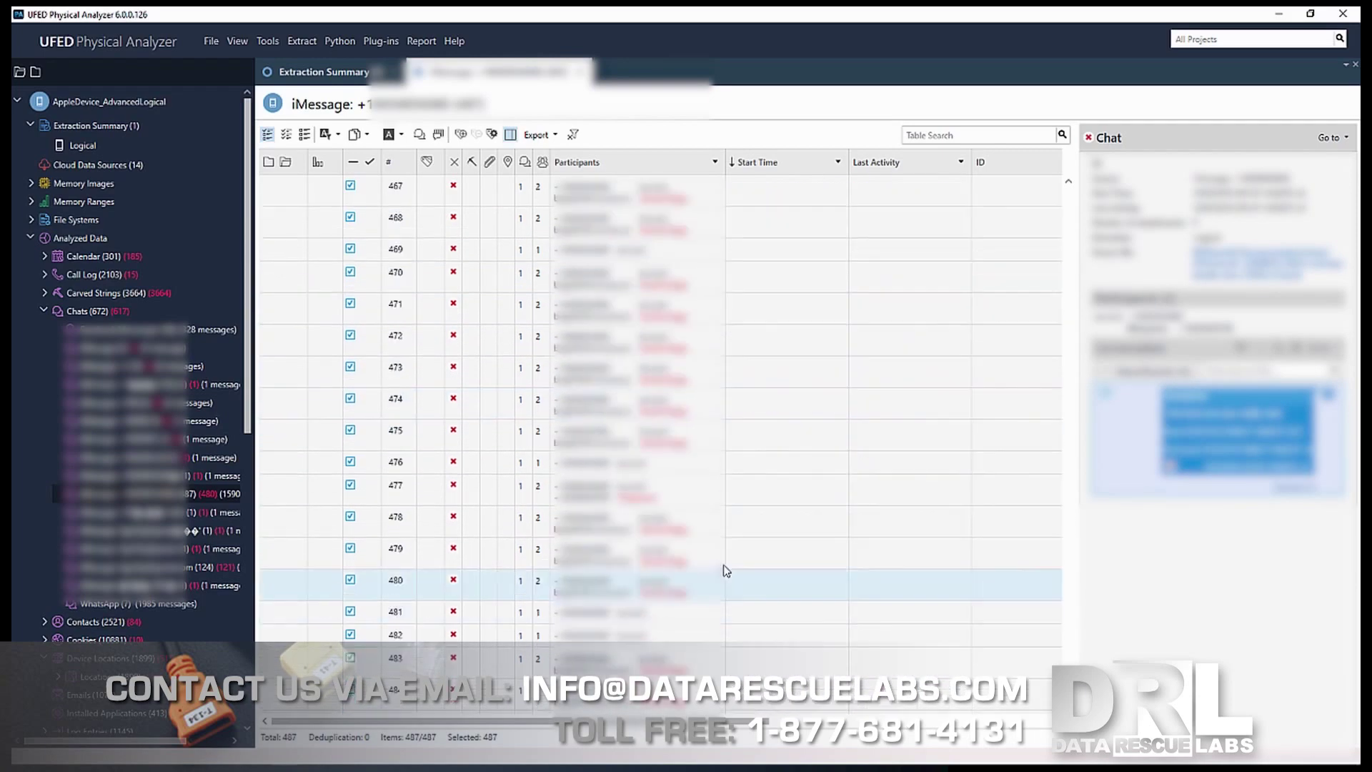
pyautogui.scroll(13, 744, 572)
pyautogui.click(775, 506)
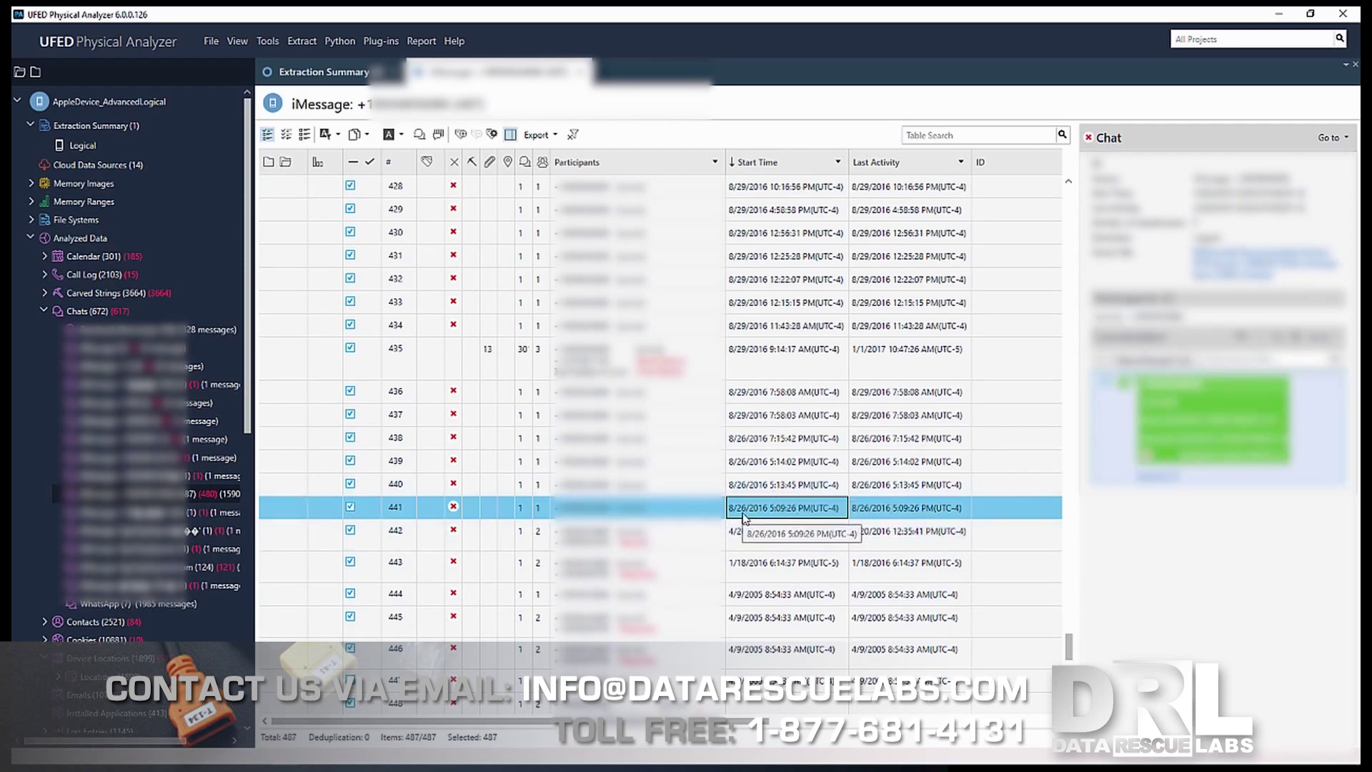
pyautogui.click(800, 357)
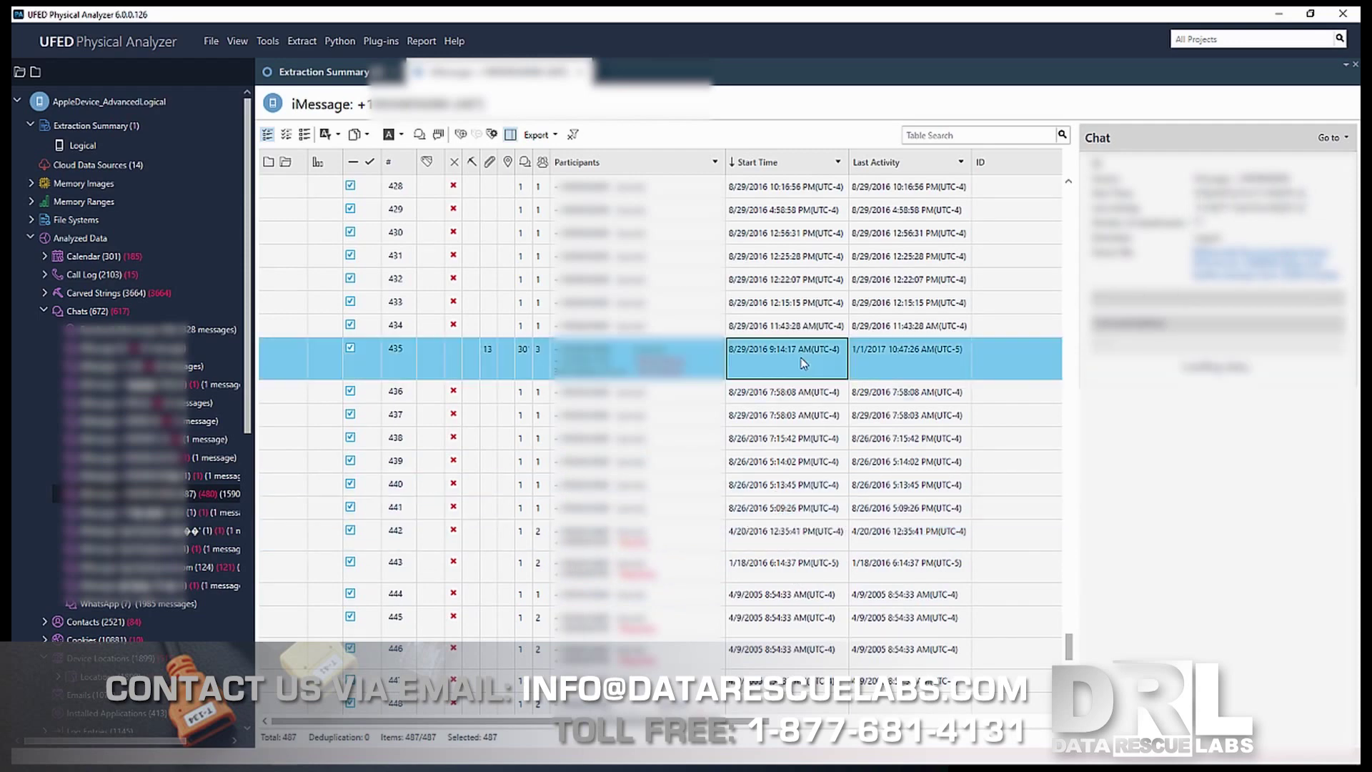
pyautogui.scroll(5, 805, 437)
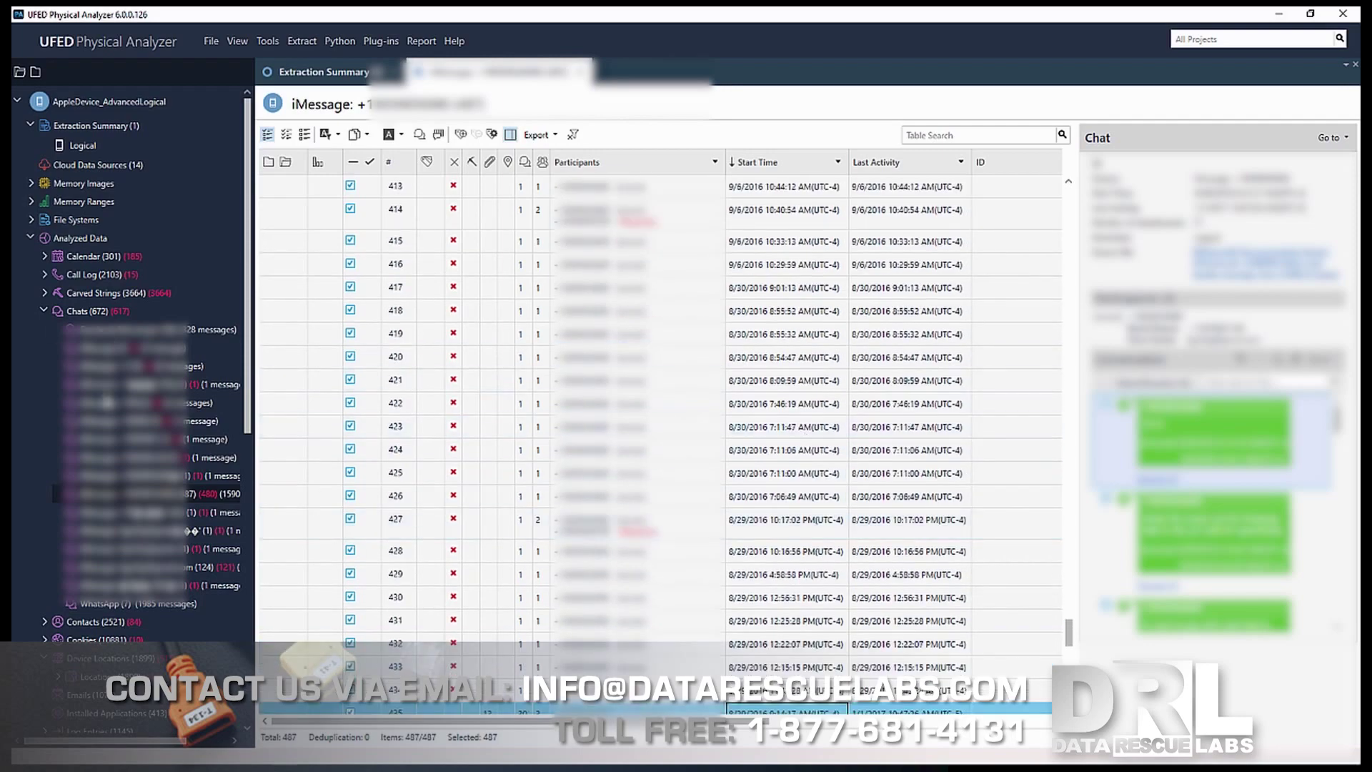
# Open the Facebook Messenger chats and preview several conversations down the list.
pyautogui.click(150, 338)
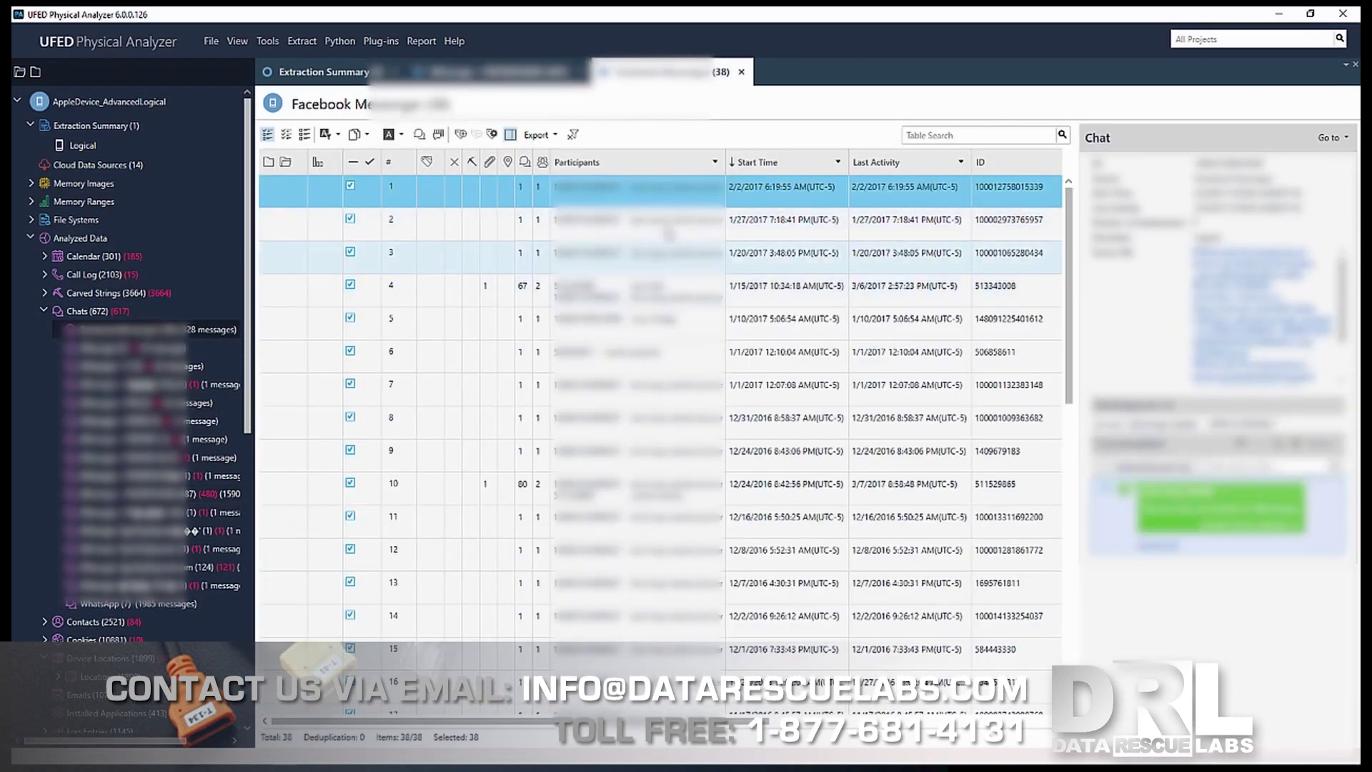
pyautogui.scroll(-3, 671, 403)
pyautogui.click(672, 402)
pyautogui.scroll(-4, 673, 401)
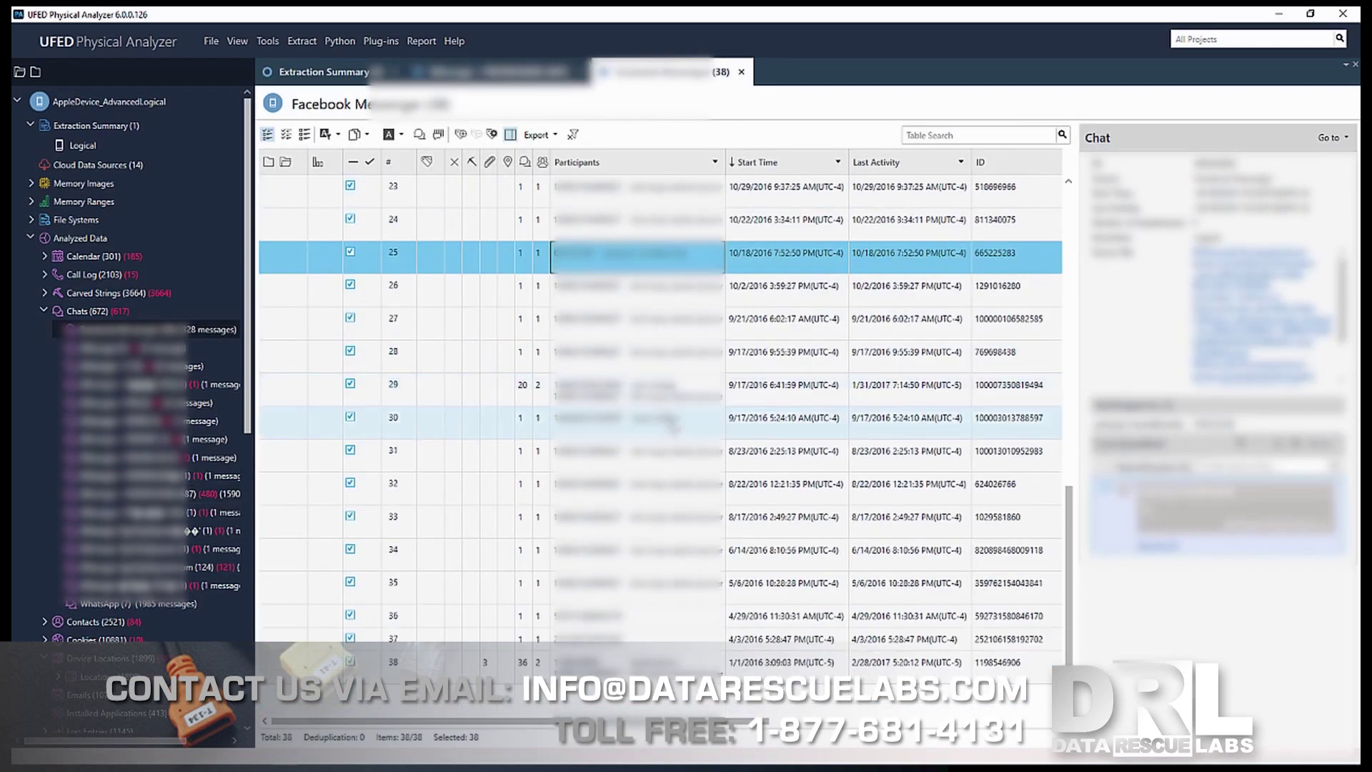
pyautogui.click(675, 457)
pyautogui.click(674, 550)
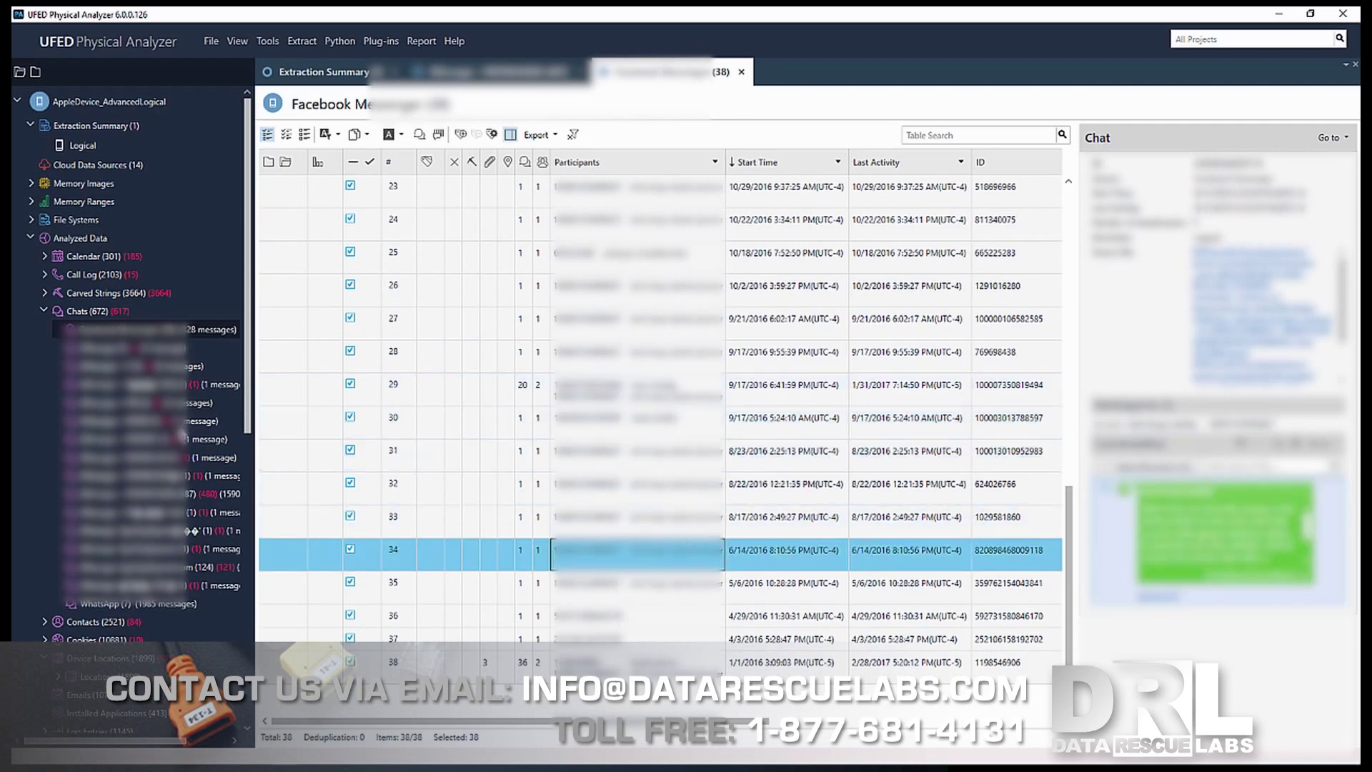
# Open the iMessage group with 124 chats and preview several of its conversations.
pyautogui.scroll(-1, 215, 500)
pyautogui.click(213, 531)
pyautogui.click(657, 288)
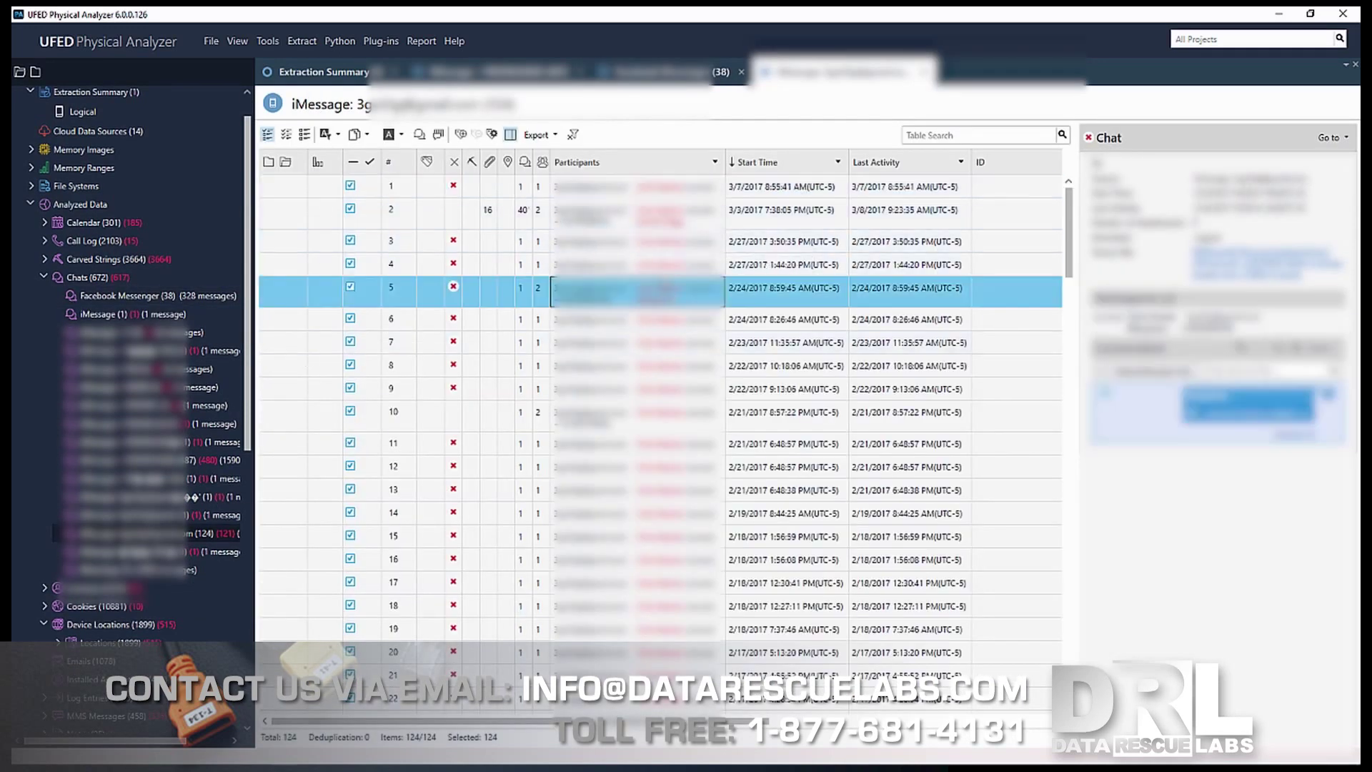
pyautogui.click(665, 219)
pyautogui.scroll(-6, 661, 286)
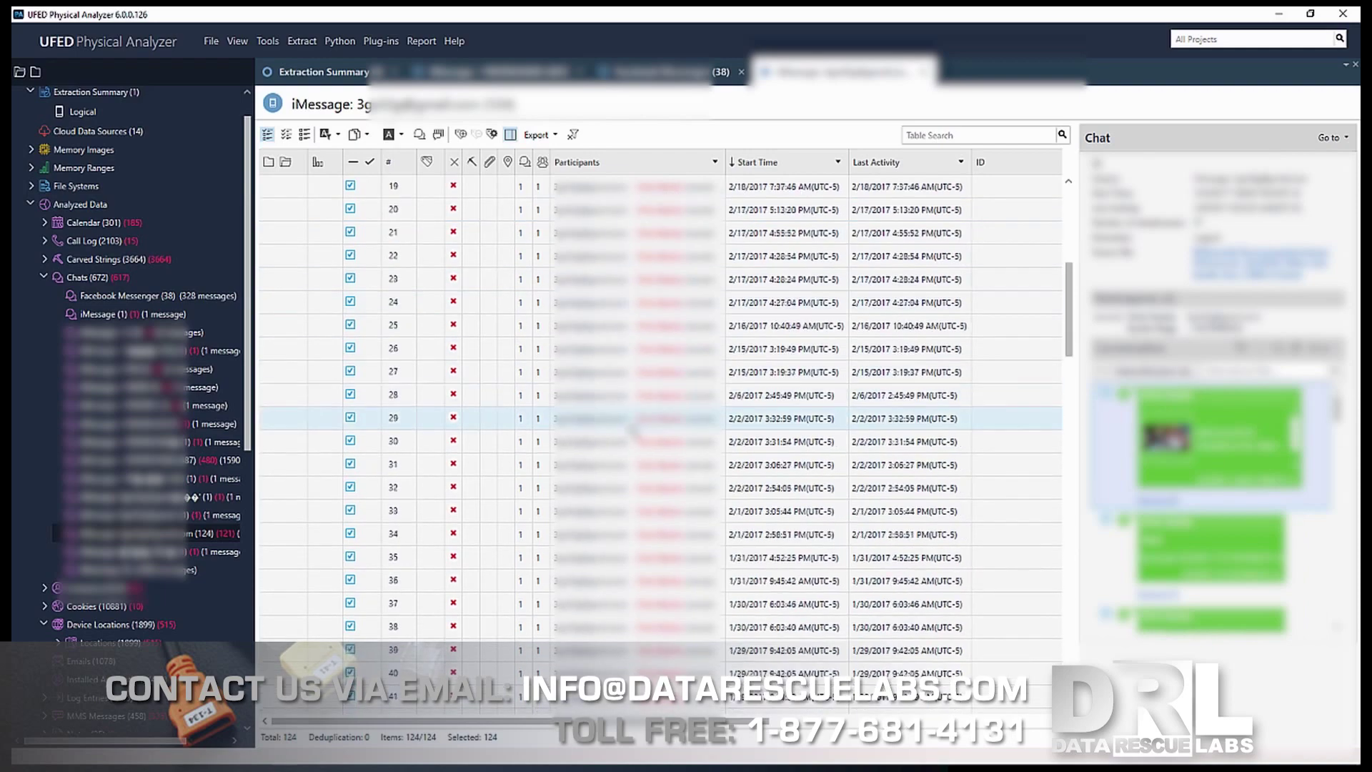
pyautogui.click(631, 421)
pyautogui.click(636, 557)
pyautogui.scroll(-8, 660, 443)
# Collapse the chats group, open the SMS messages and filter the list to deleted messages only.
pyautogui.click(44, 277)
pyautogui.click(45, 532)
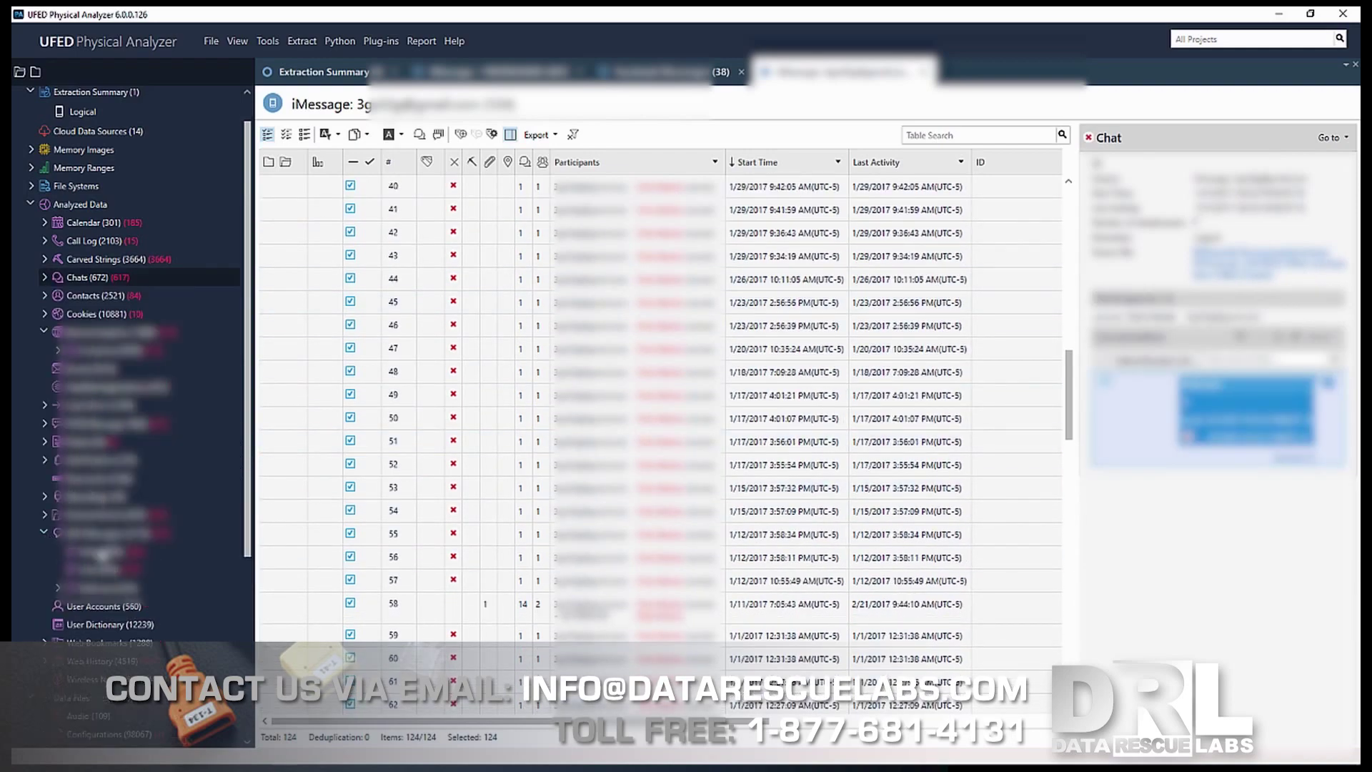
pyautogui.click(116, 536)
pyautogui.click(415, 163)
pyautogui.click(434, 293)
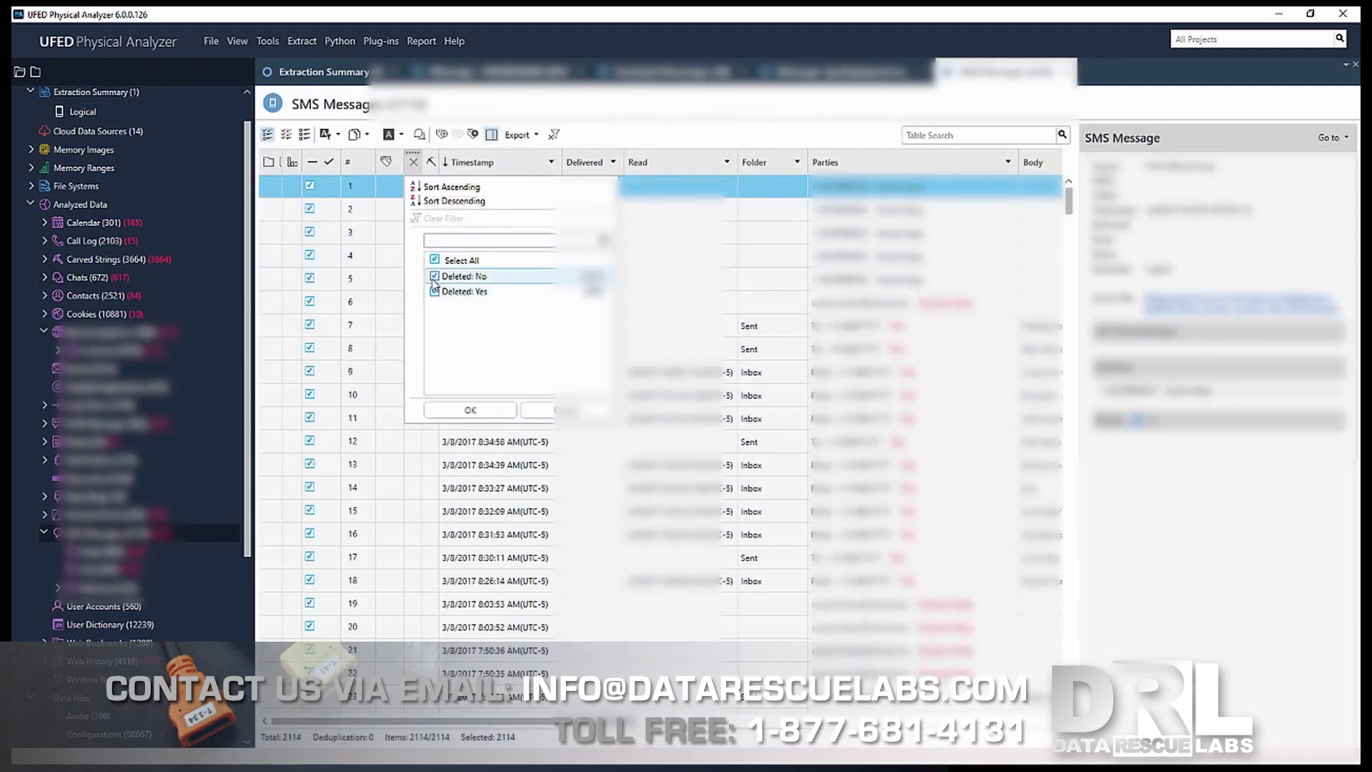
pyautogui.click(480, 416)
# Preview several of the most recent deleted SMS messages, working from the March 2017 entries into February 2017.
pyautogui.click(721, 211)
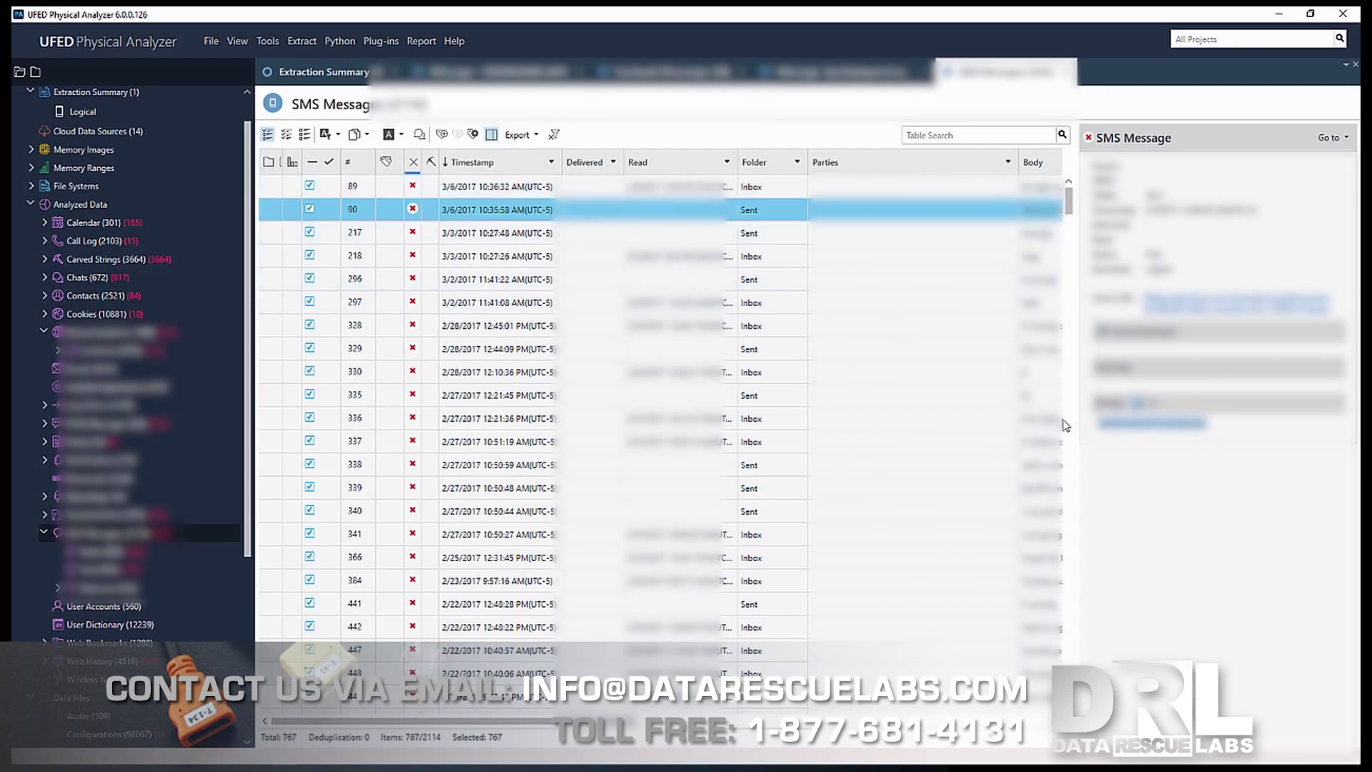
pyautogui.press('Down')
pyautogui.press('Down')
pyautogui.press('Down')
pyautogui.press('Down')
pyautogui.press('Down')
pyautogui.press('Down')
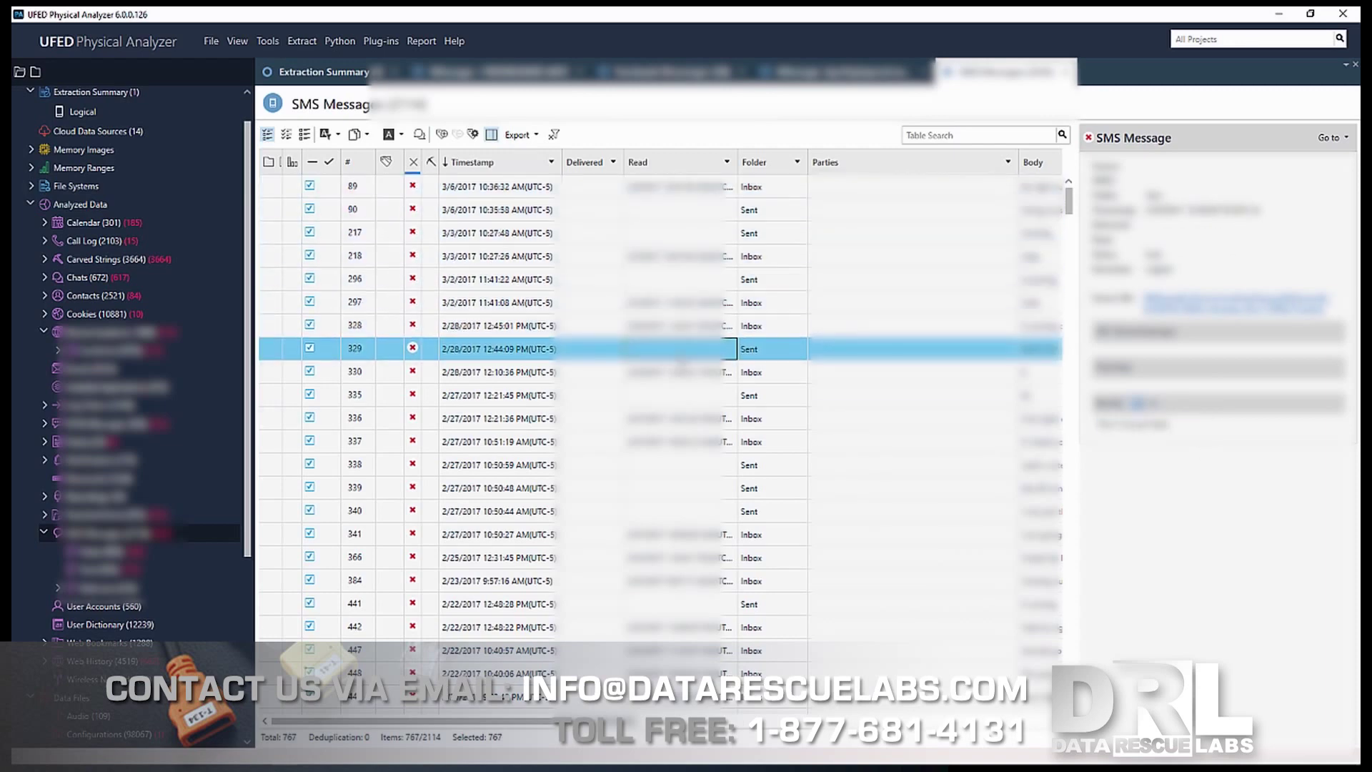
pyautogui.press('Down')
pyautogui.press('Down')
pyautogui.press('Down')
pyautogui.press('Down')
pyautogui.press('Down')
pyautogui.press('Down')
pyautogui.press('Down')
pyautogui.press('Down')
pyautogui.press('Down')
pyautogui.press('Down')
pyautogui.press('Down')
pyautogui.press('Down')
pyautogui.press('Down')
pyautogui.press('Down')
pyautogui.press('Down')
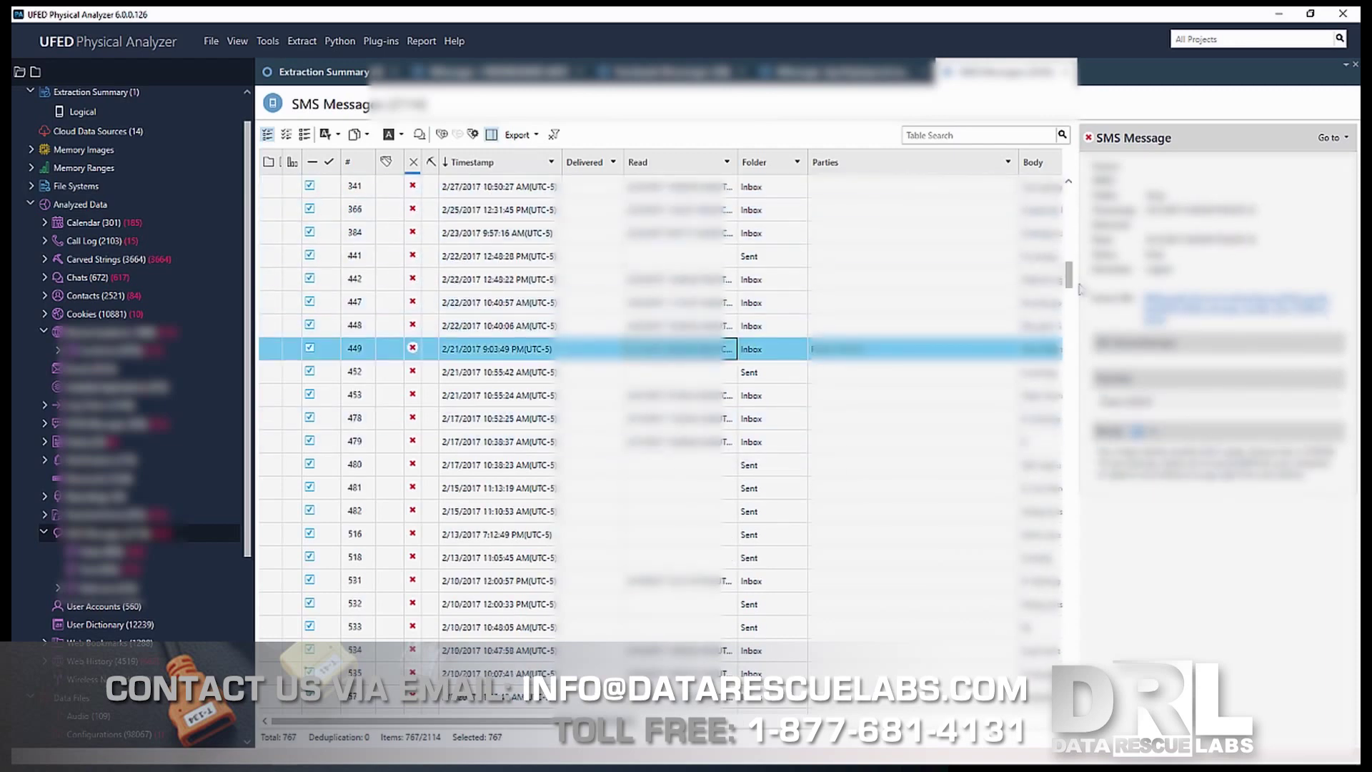
# Go to the older deleted SMS messages and preview entries 1532, 1679 and 1680 from September 2016.
pyautogui.moveTo(1069, 280); pyautogui.dragTo(1079, 679)
pyautogui.scroll(7, 715, 357)
pyautogui.click(489, 234)
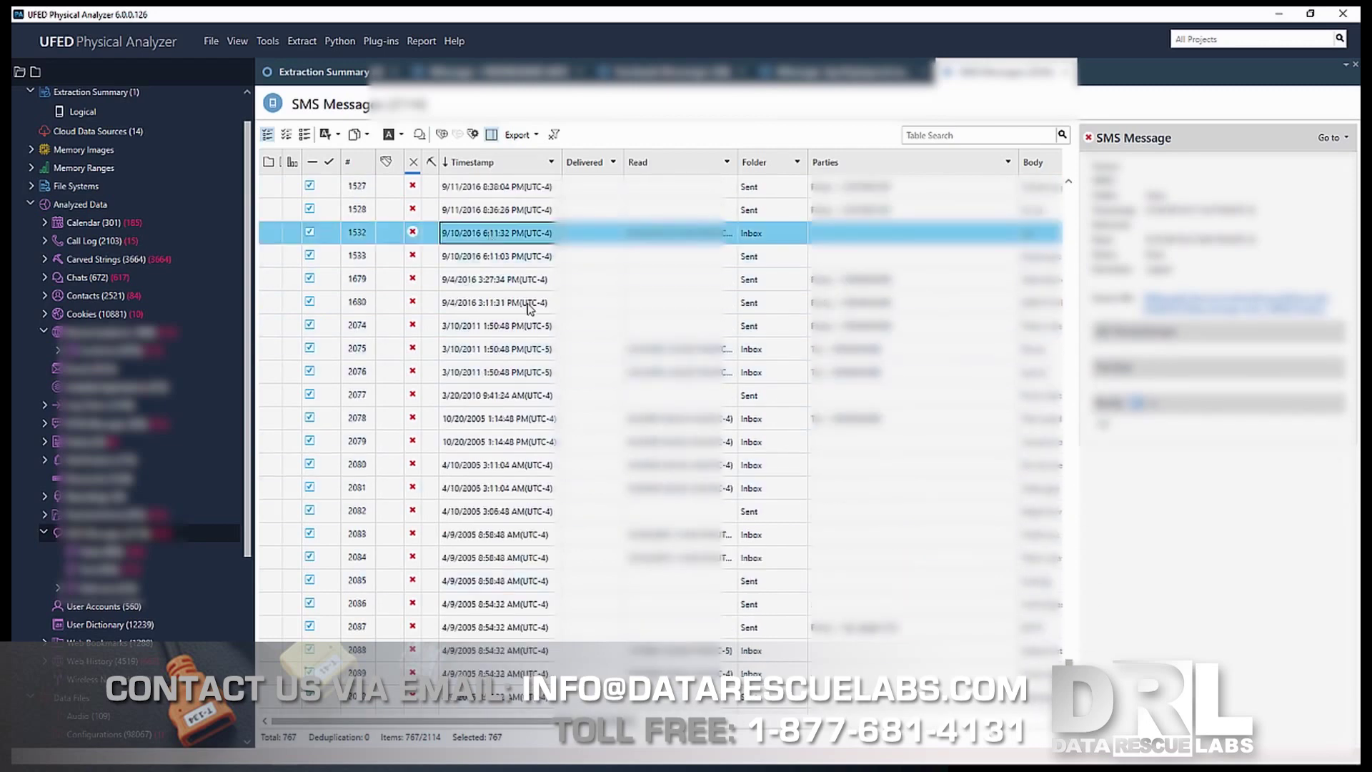
pyautogui.click(501, 301)
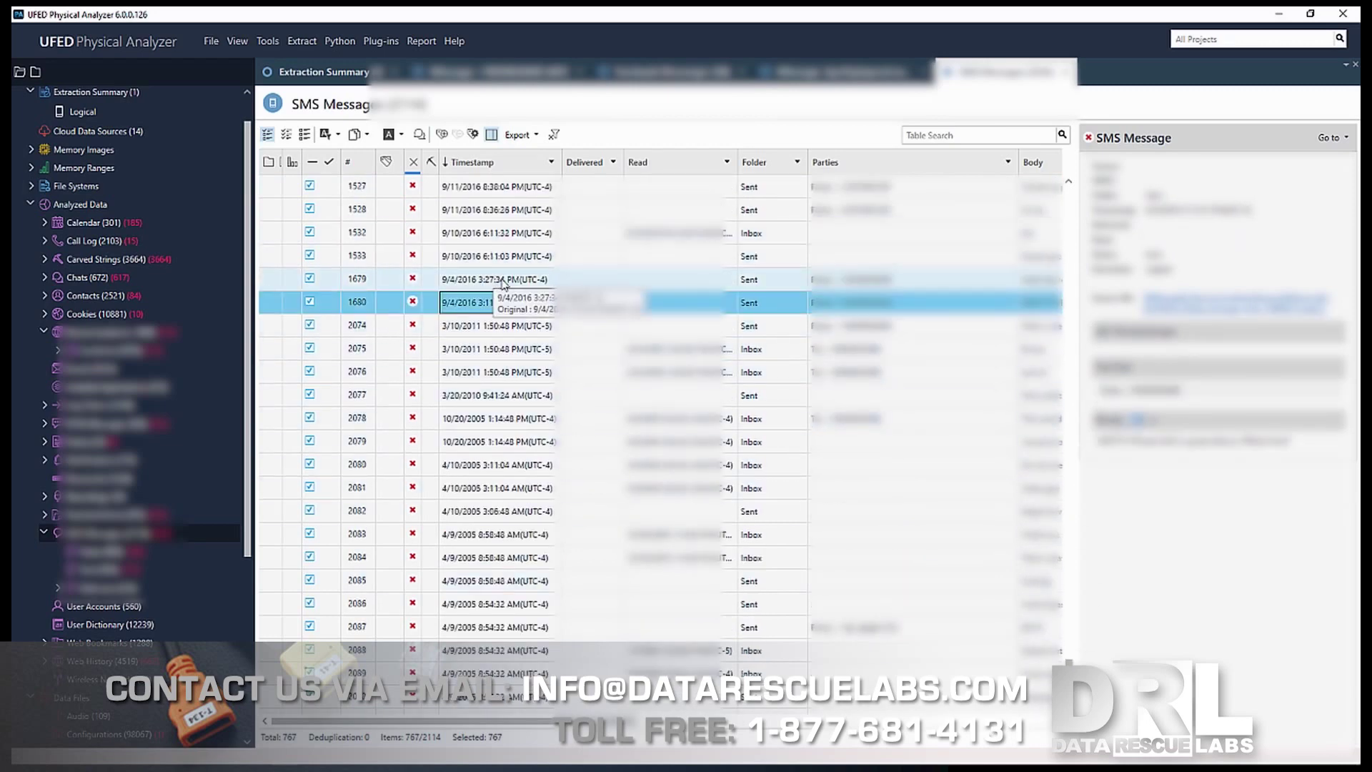
pyautogui.click(502, 280)
pyautogui.click(500, 234)
pyautogui.click(958, 305)
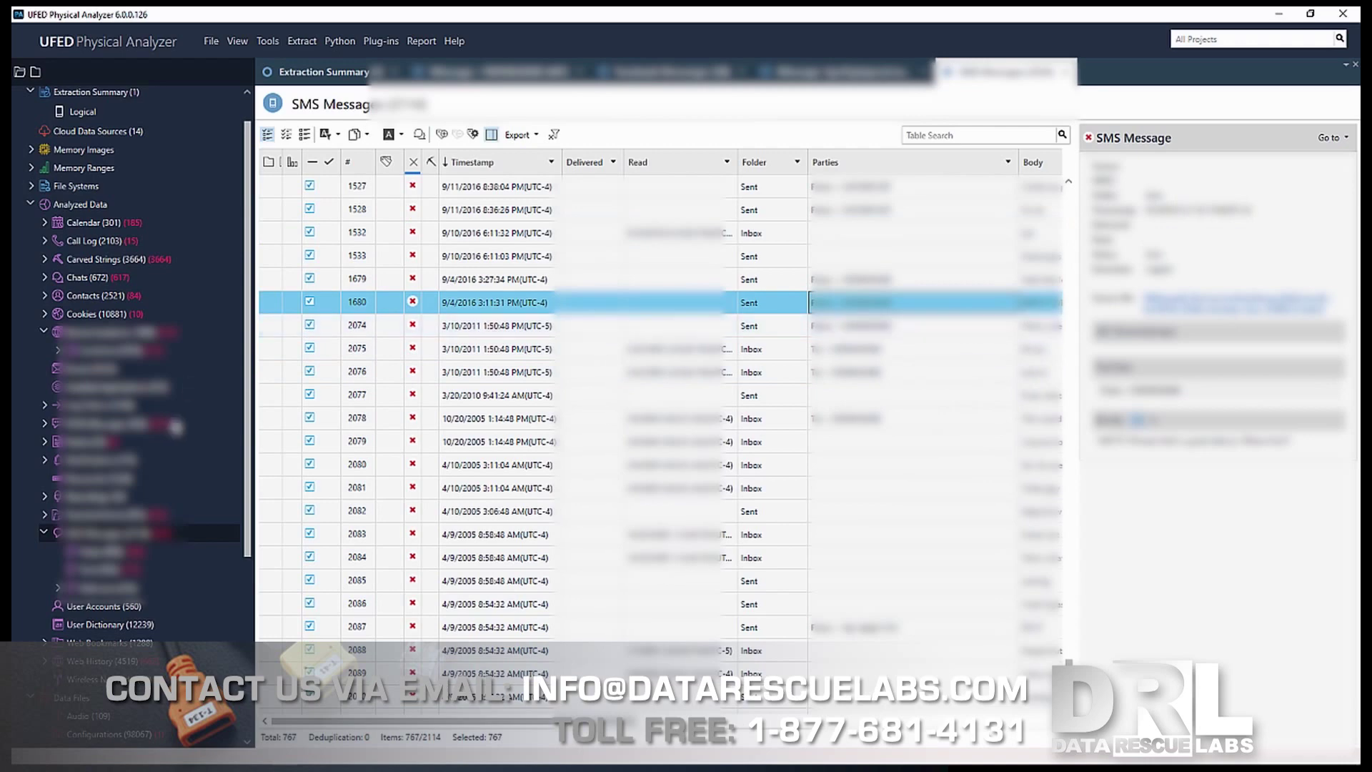
# Collapse the SMS messages group, open the Safari web history and filter it to deleted entries only.
pyautogui.click(43, 533)
pyautogui.click(45, 604)
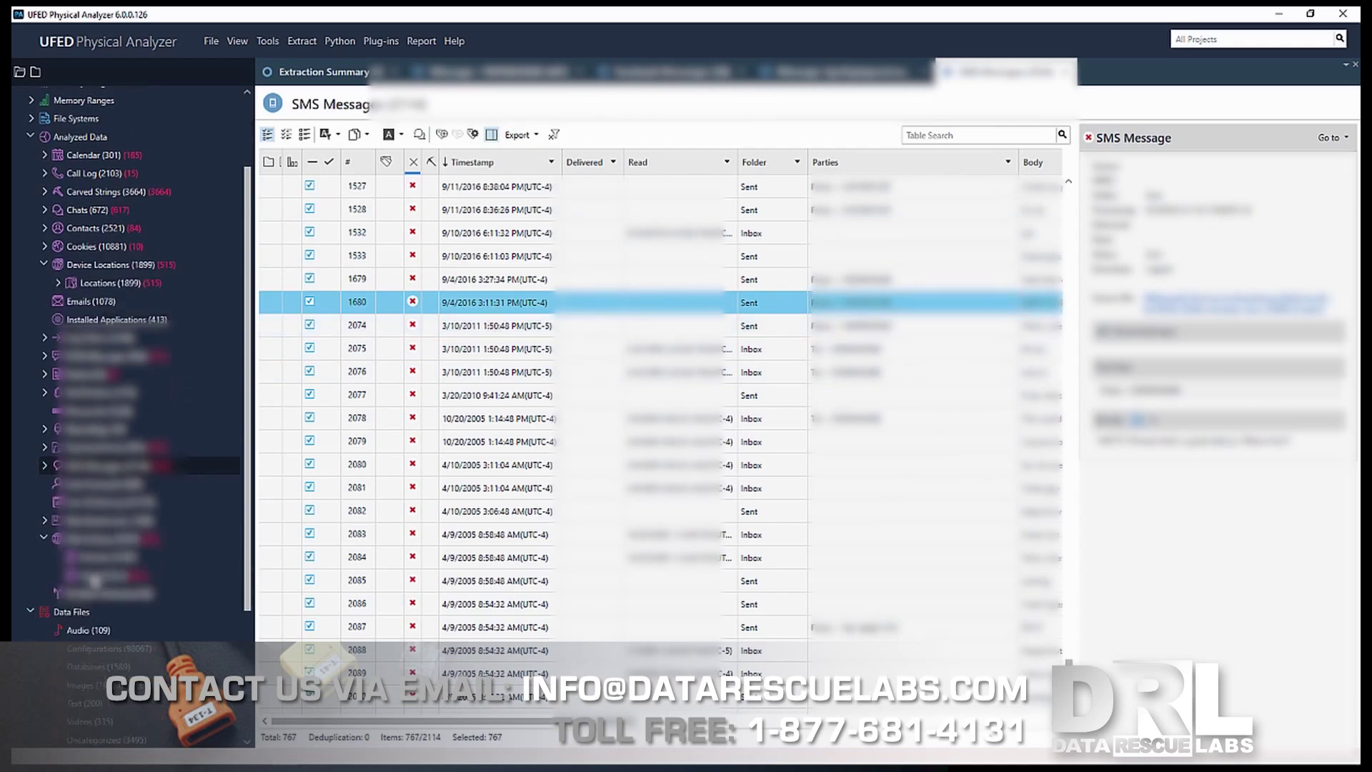
pyautogui.click(96, 575)
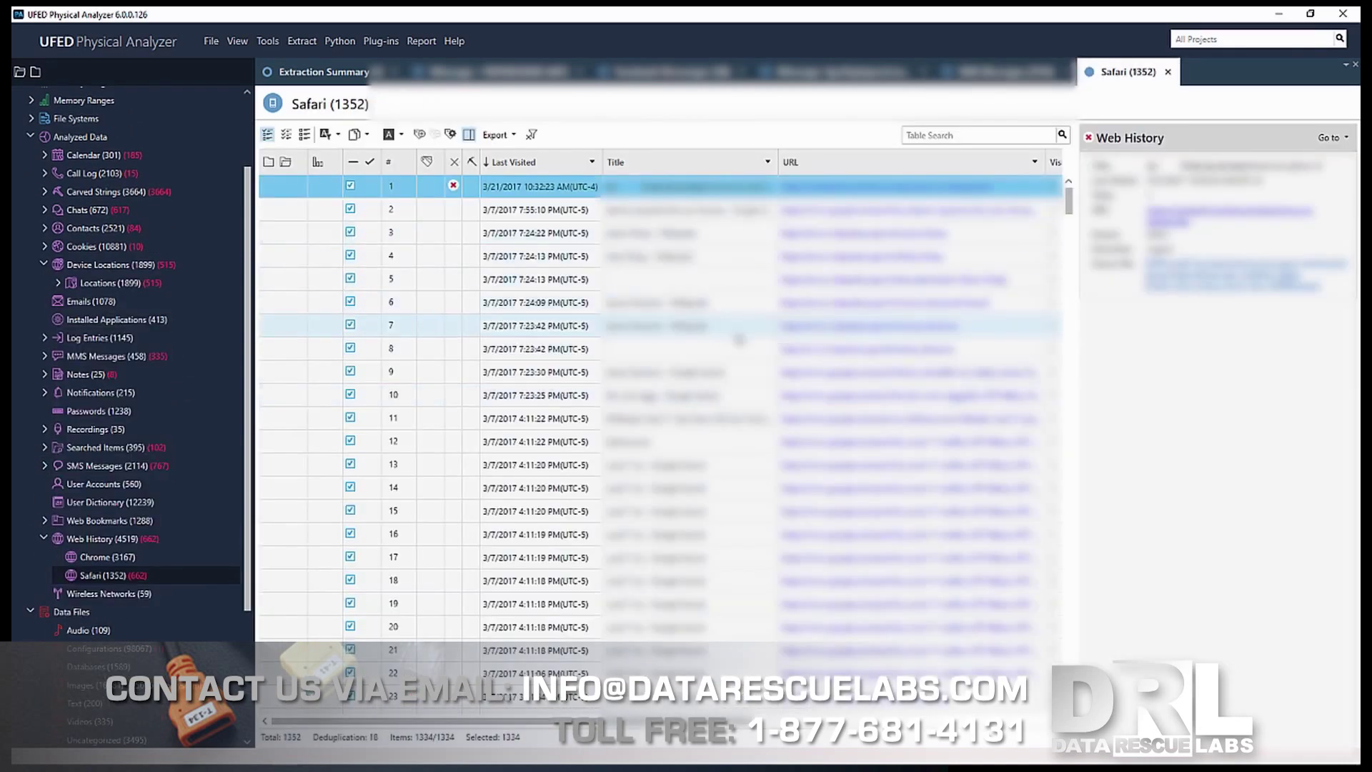
pyautogui.scroll(-15, 452, 402)
pyautogui.click(452, 166)
pyautogui.click(500, 277)
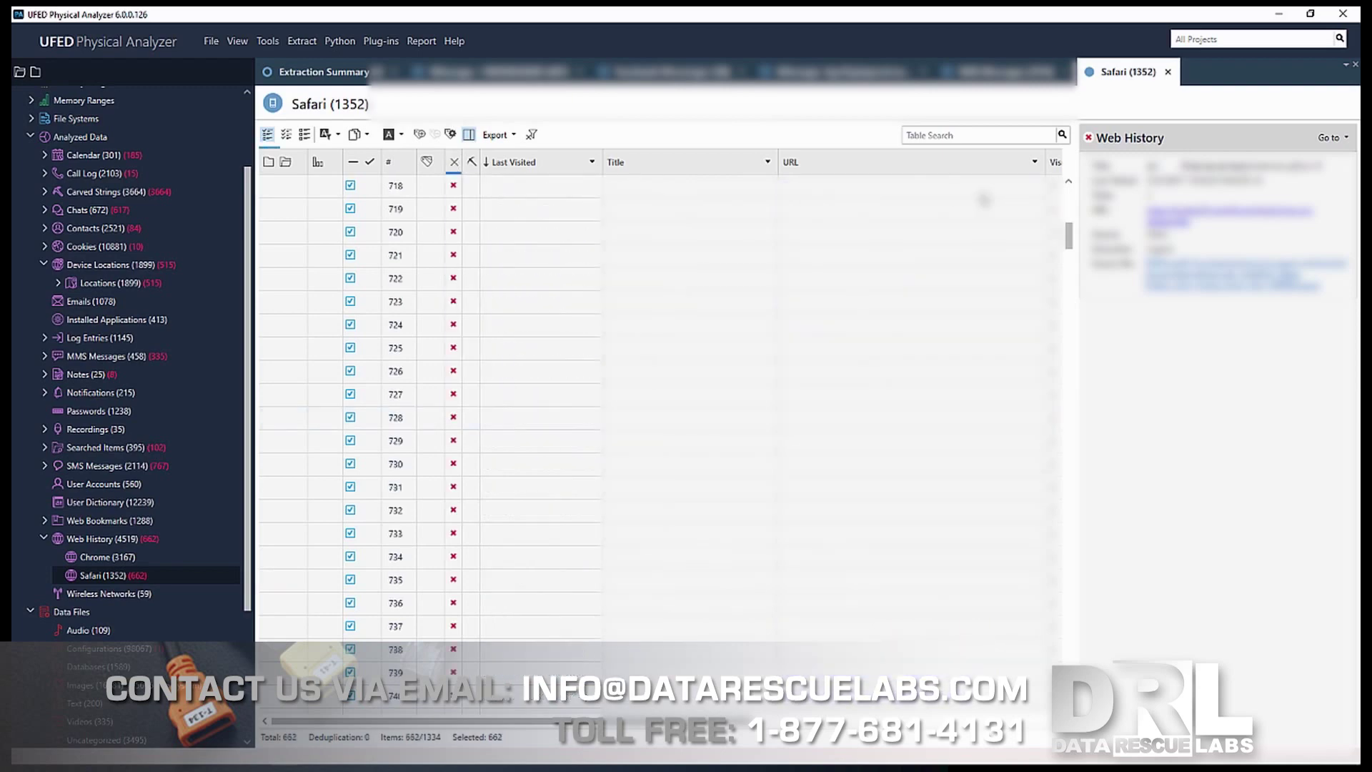
# Examine the deleted Safari history from September 2016, previewing entry 964 and browsing the visits around it.
pyautogui.moveTo(1069, 265); pyautogui.dragTo(1069, 413)
pyautogui.scroll(-5, 662, 533)
pyautogui.click(536, 450)
pyautogui.click(528, 496)
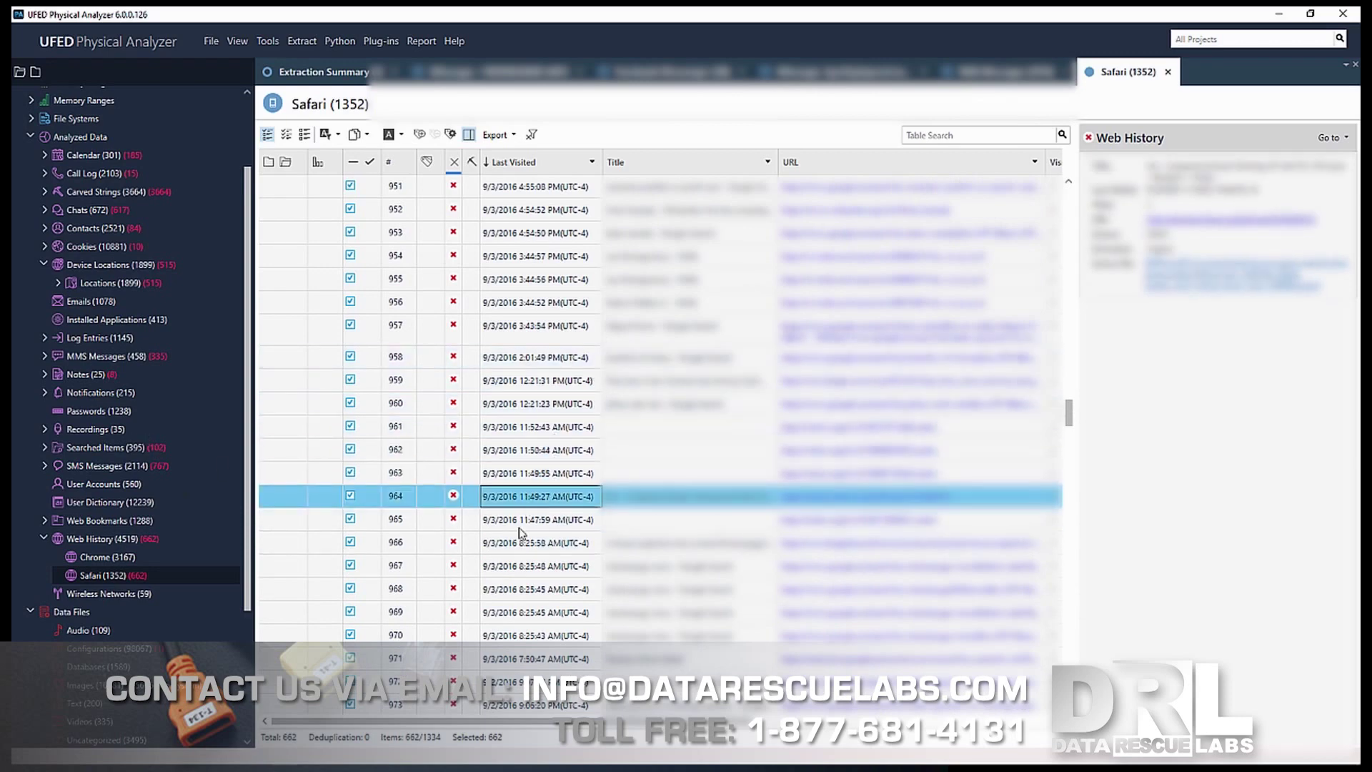
pyautogui.scroll(-5, 516, 536)
pyautogui.scroll(4, 514, 536)
pyautogui.scroll(4, 516, 538)
# Open the Activity Analytics and view the event charts of several contacts in the list.
pyautogui.scroll(-3, 140, 479)
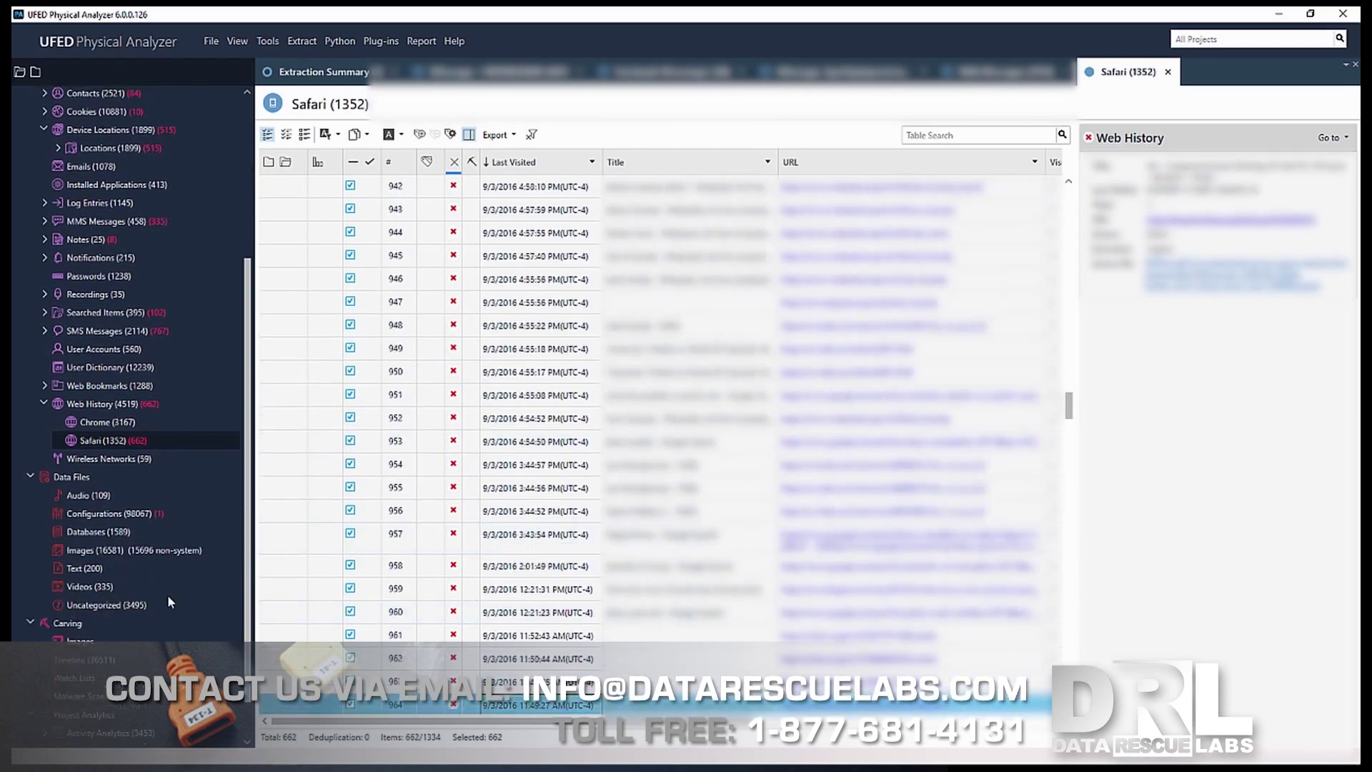
pyautogui.click(93, 683)
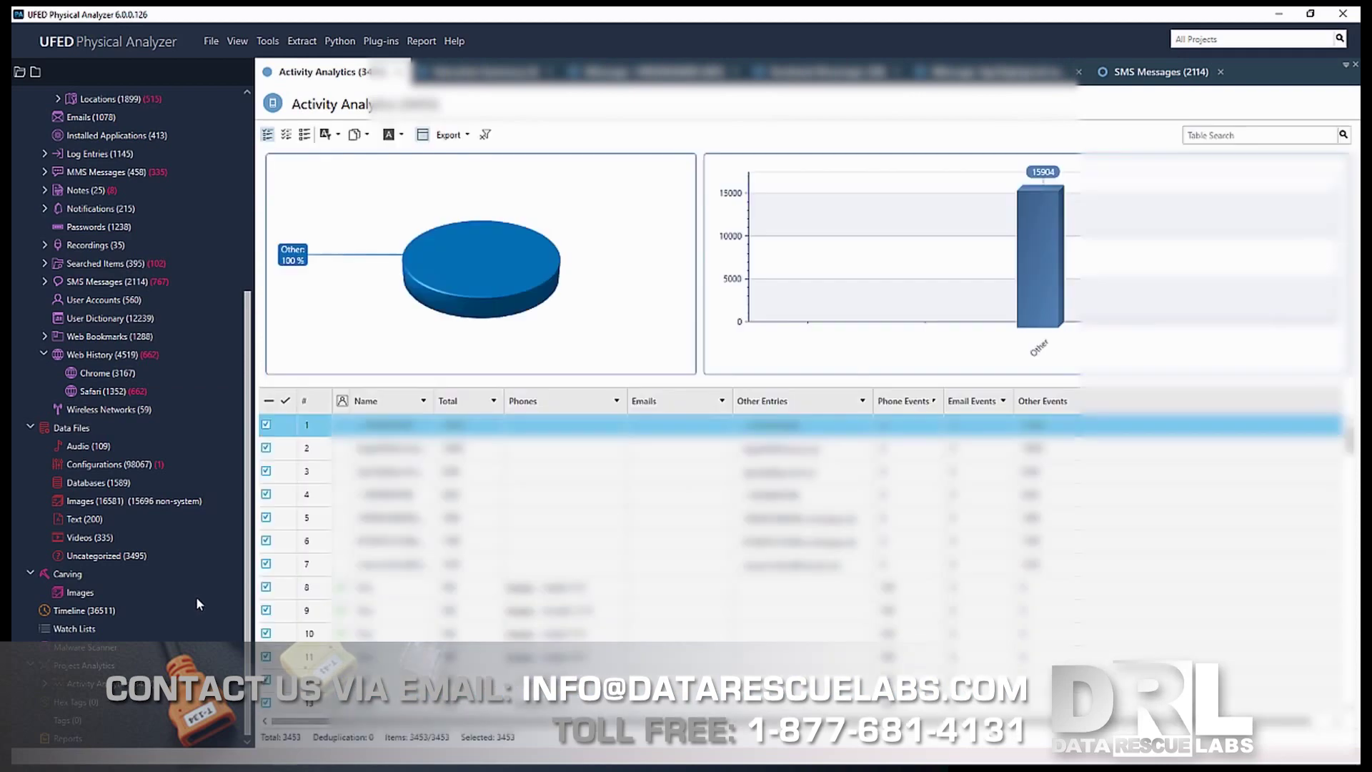
pyautogui.click(557, 451)
pyautogui.click(545, 469)
pyautogui.click(563, 593)
pyautogui.scroll(-3, 563, 593)
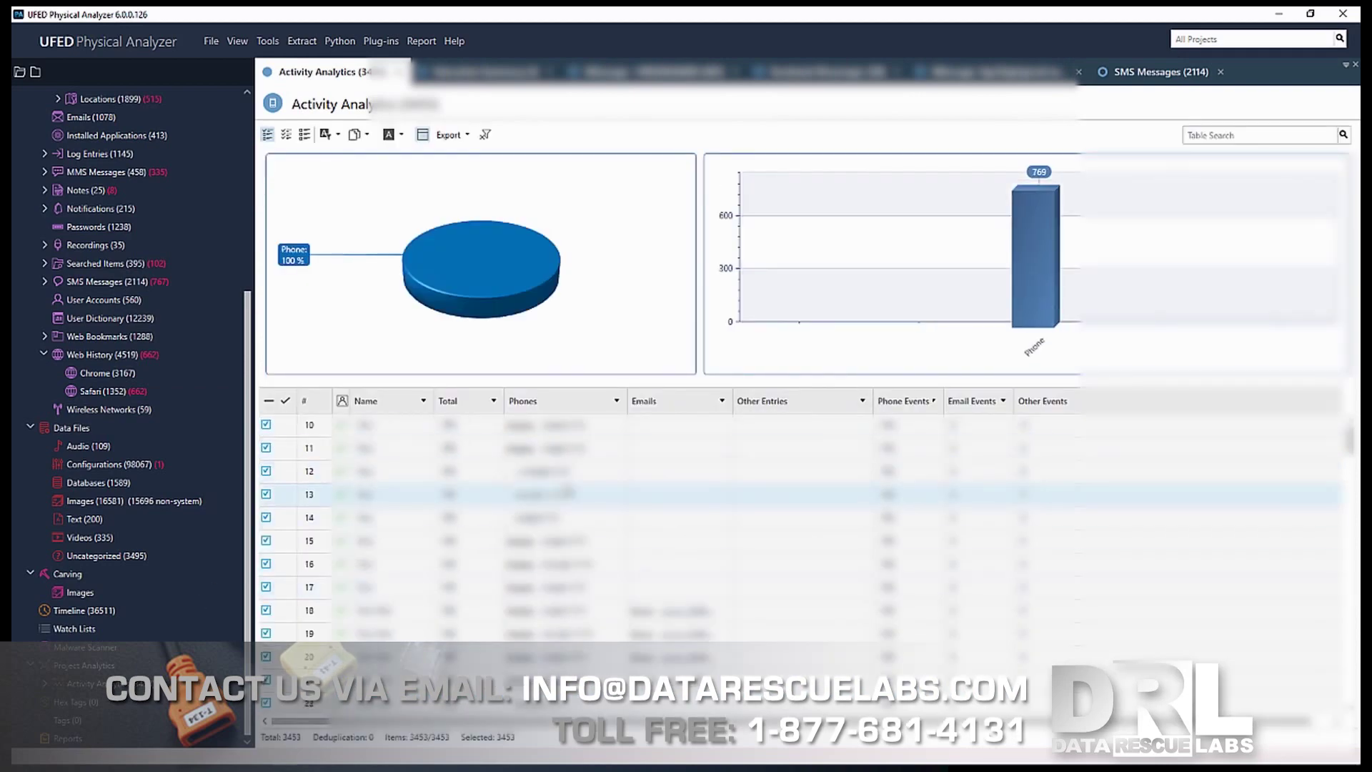
pyautogui.scroll(1, 561, 501)
pyautogui.press('Down')
pyautogui.press('Down')
pyautogui.press('Down')
pyautogui.press('Down')
pyautogui.press('Down')
pyautogui.press('Down')
pyautogui.press('Down')
# Open the carved strings from the sms.db message table and preview several recovered strings down the list.
pyautogui.scroll(5, 126, 411)
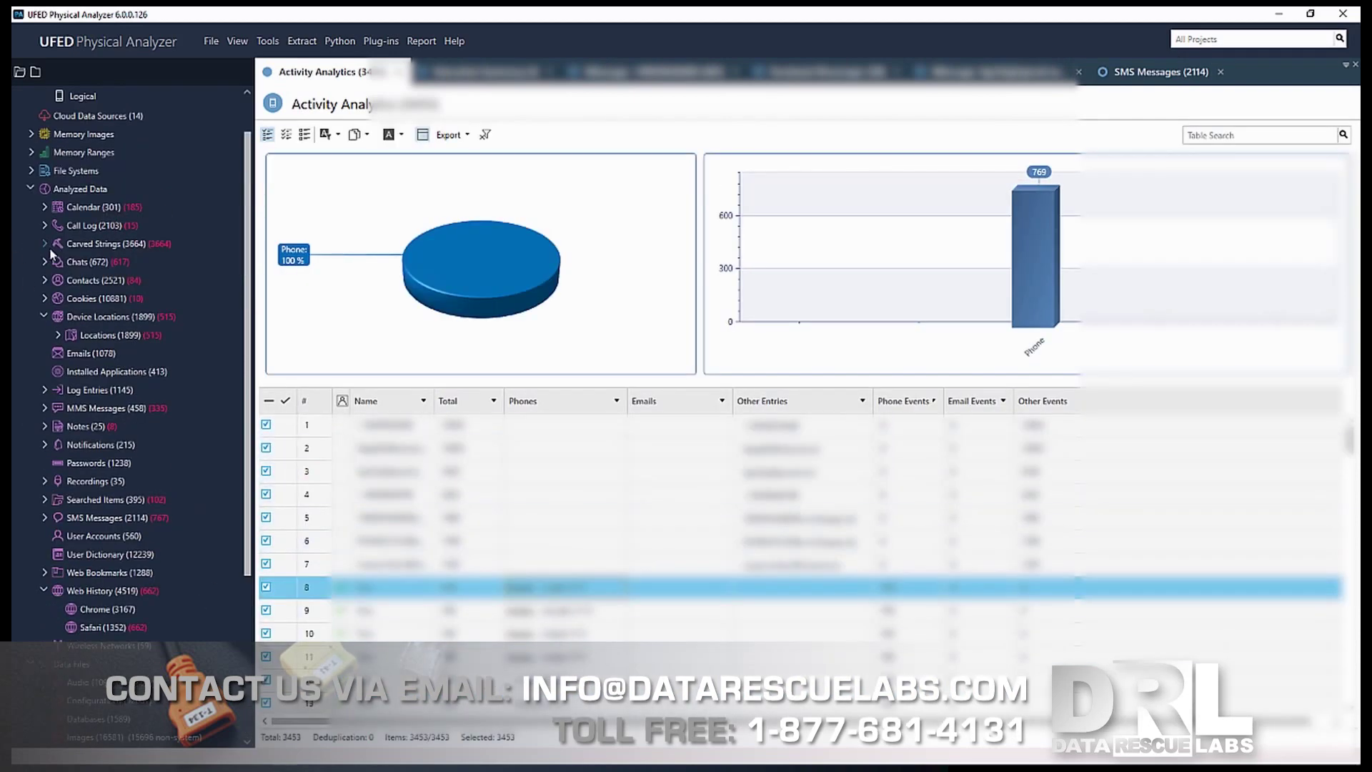
pyautogui.click(122, 263)
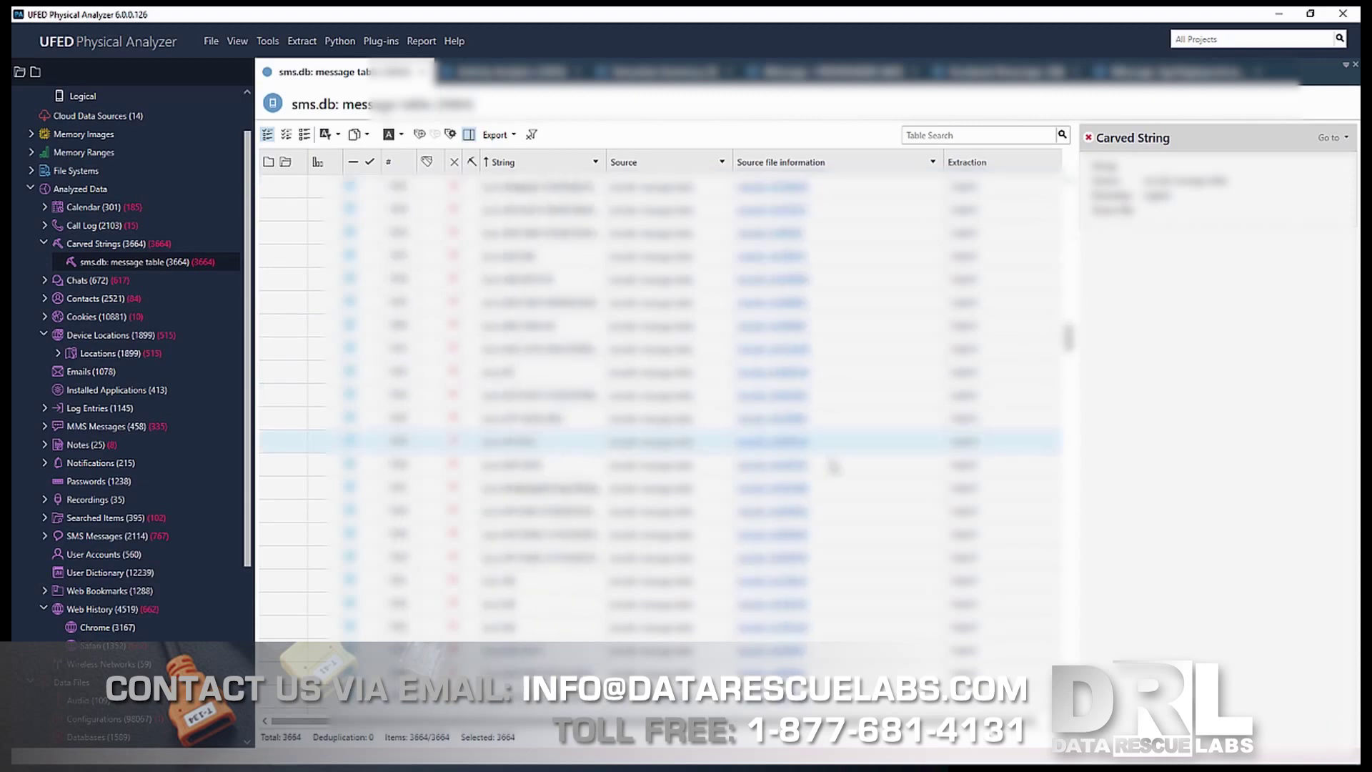
pyautogui.click(571, 465)
pyautogui.click(570, 418)
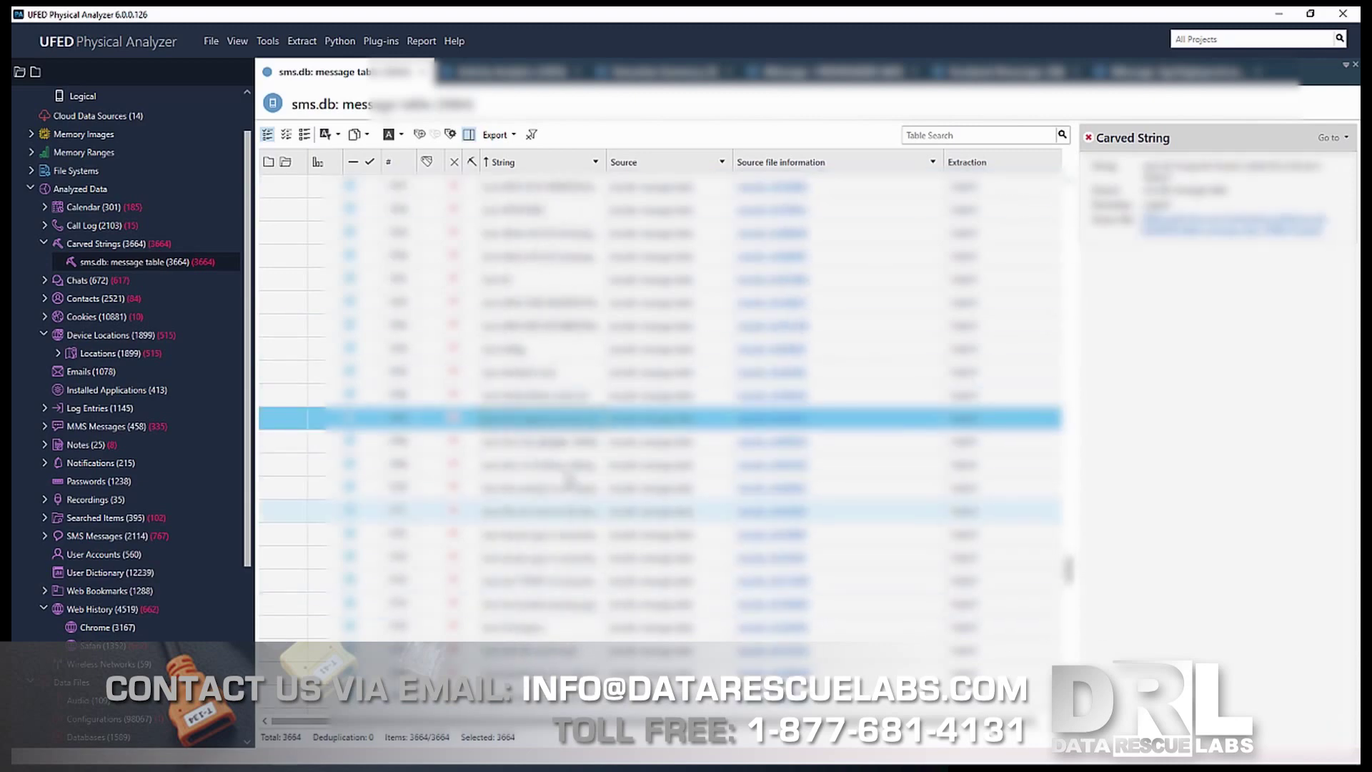
pyautogui.scroll(-3, 570, 516)
pyautogui.scroll(-10, 571, 529)
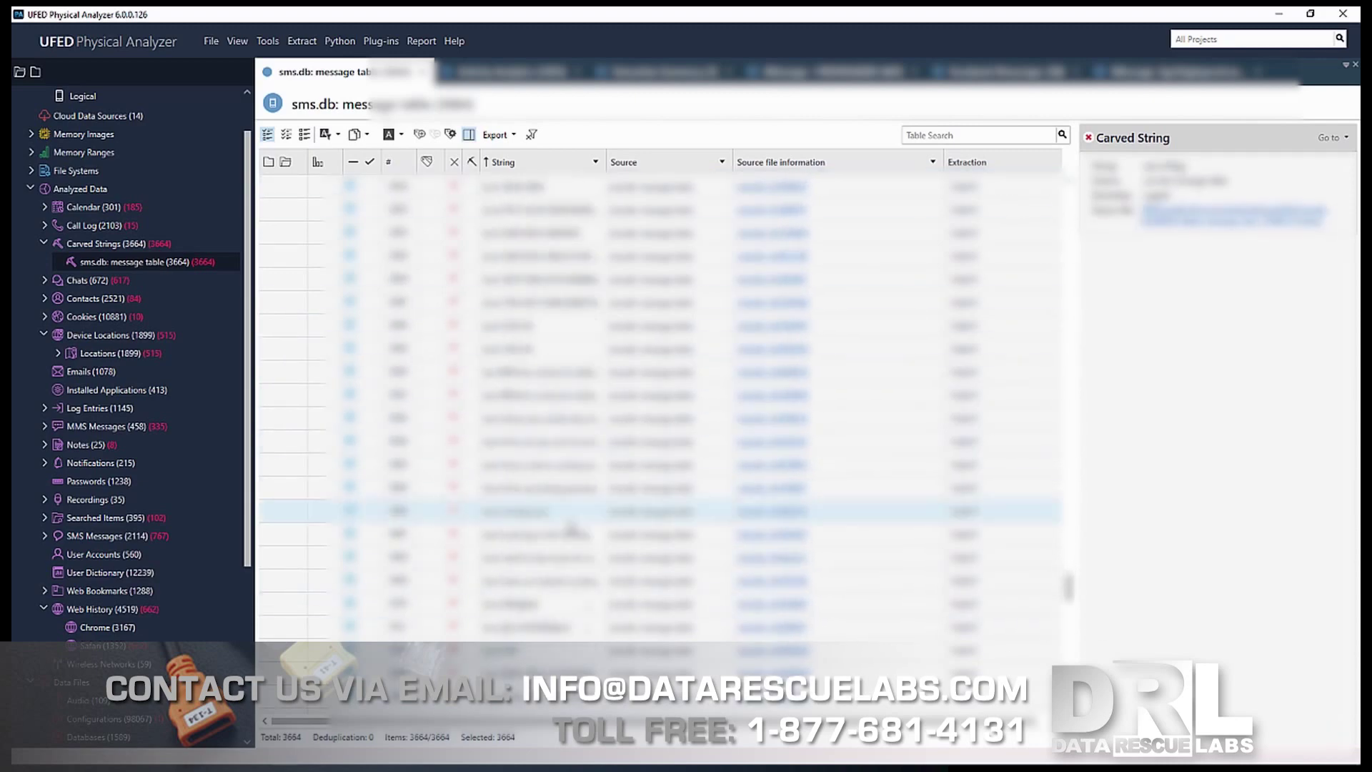
pyautogui.scroll(-3, 572, 528)
# Return to the Extraction Summary of the AppleDevice_AdvancedLogical project.
pyautogui.scroll(2, 111, 123)
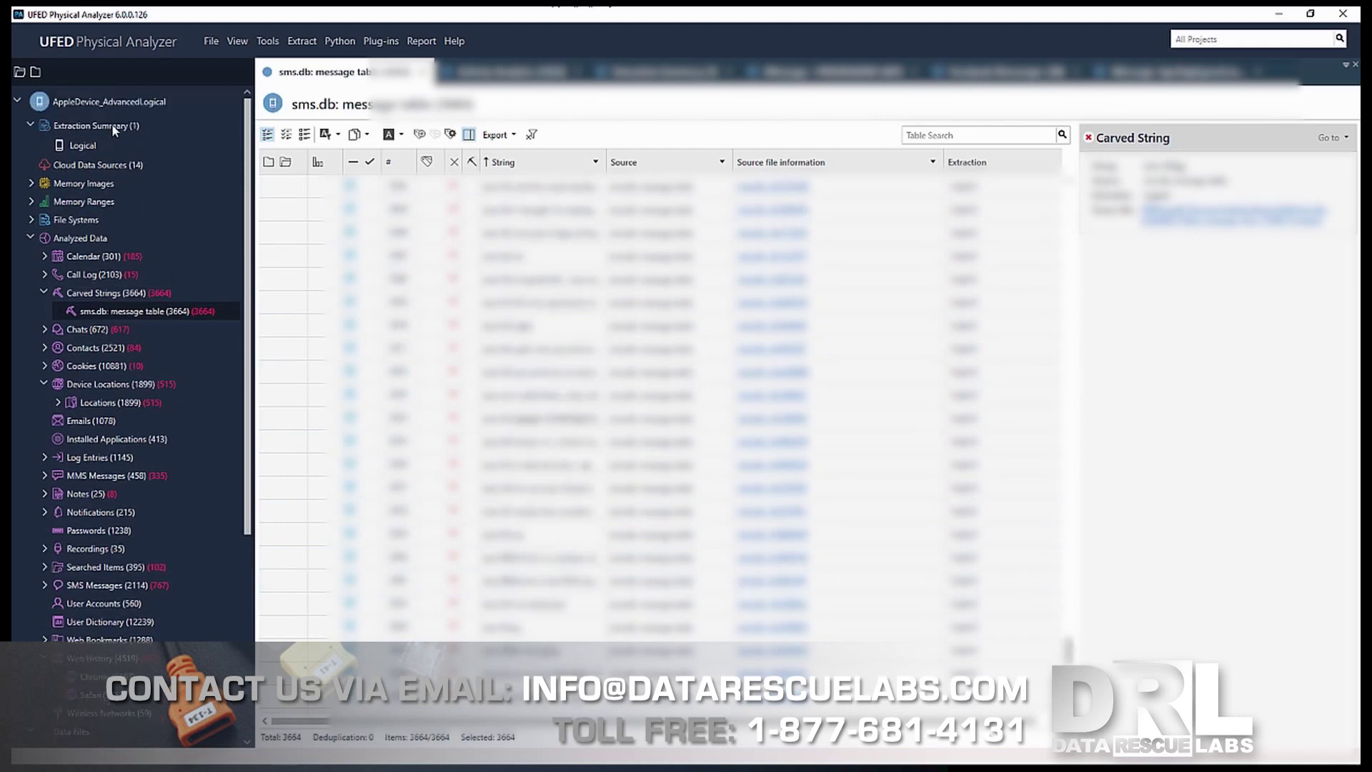
pyautogui.doubleClick(112, 102)
pyautogui.doubleClick(113, 100)
pyautogui.click(113, 127)
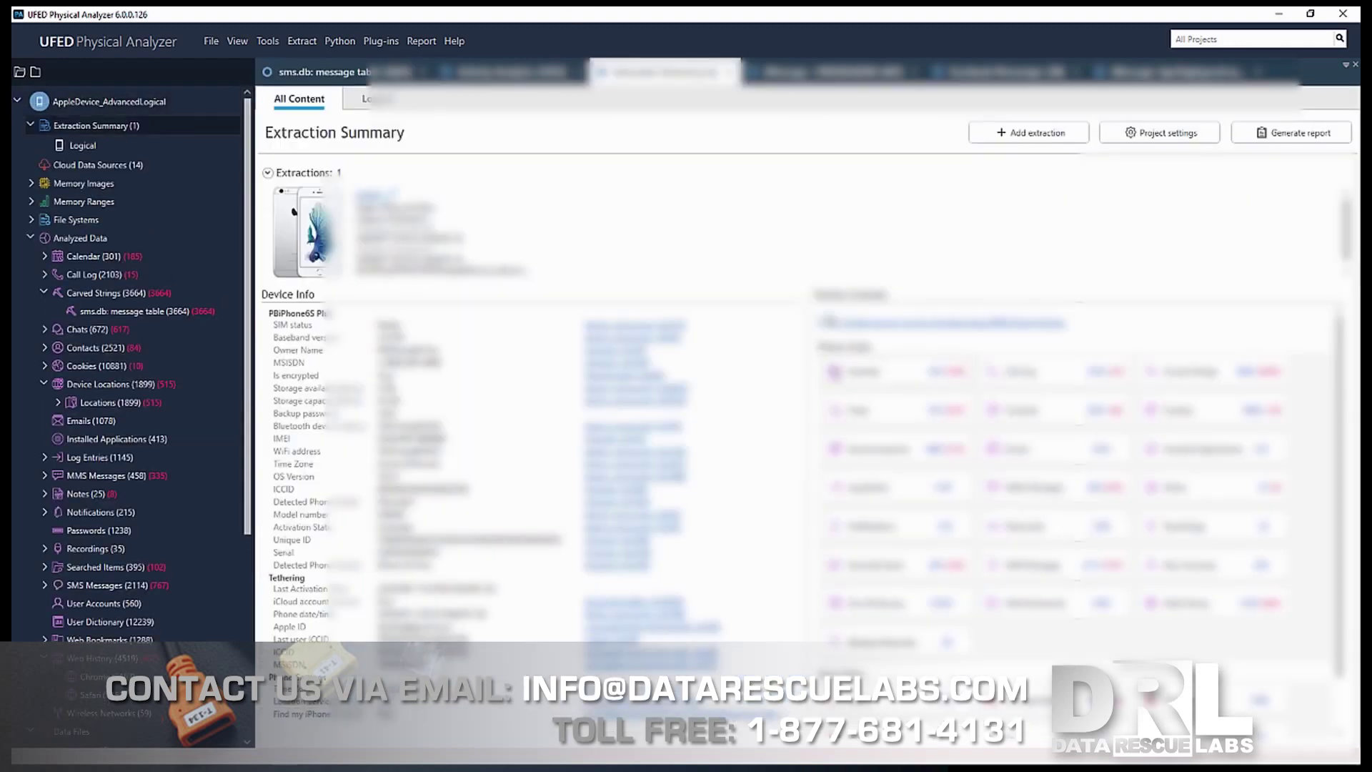